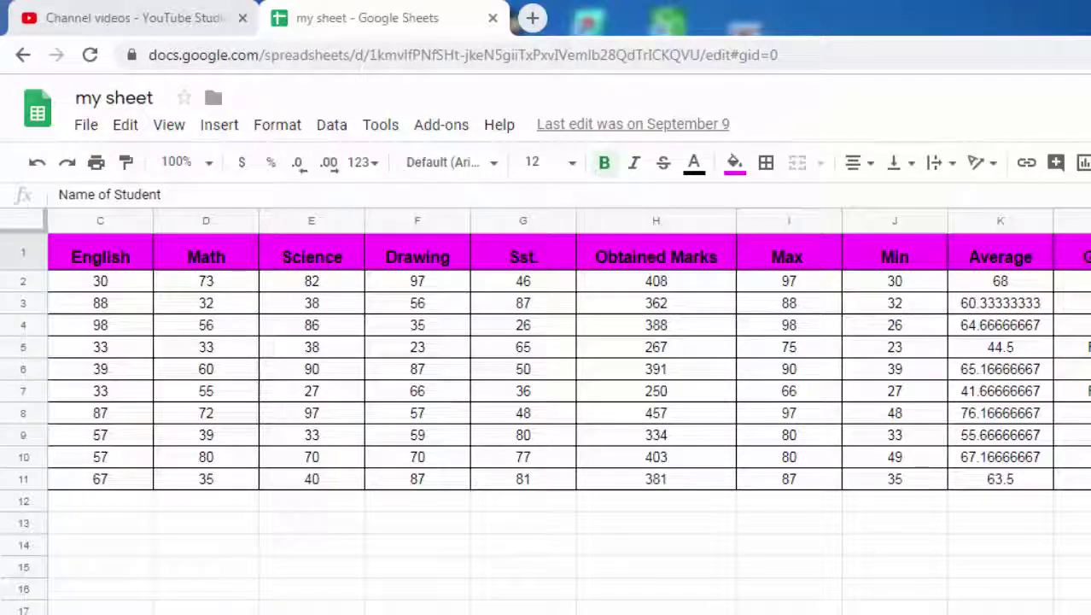
# Inspect the student-name dropdowns in A2 and A3, leaving Ram and Saurabh unchanged.
pyautogui.hscroll(-2, 546, 367)
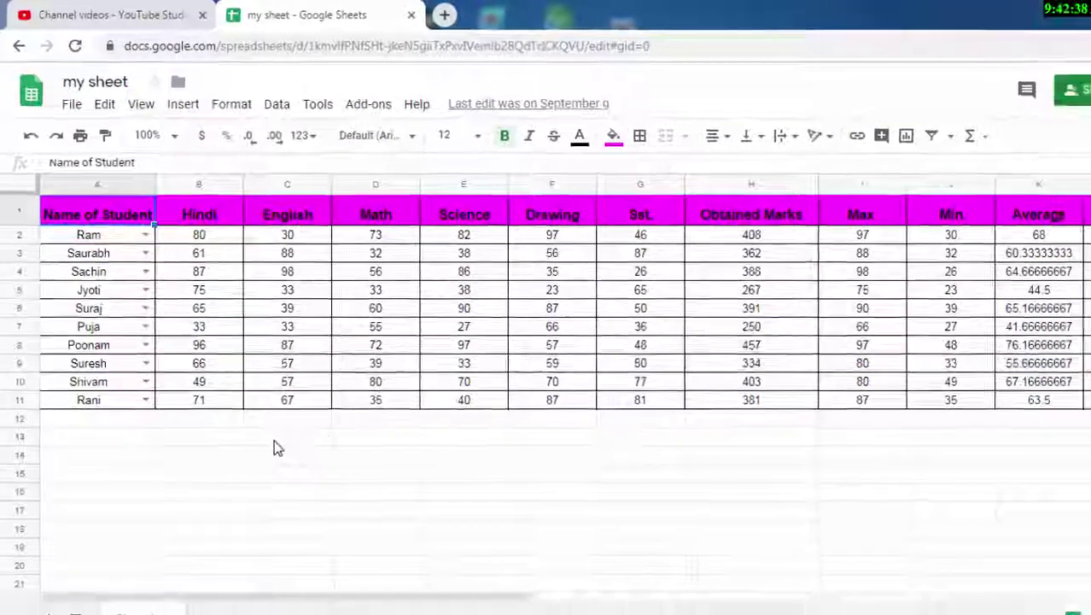
pyautogui.click(274, 414)
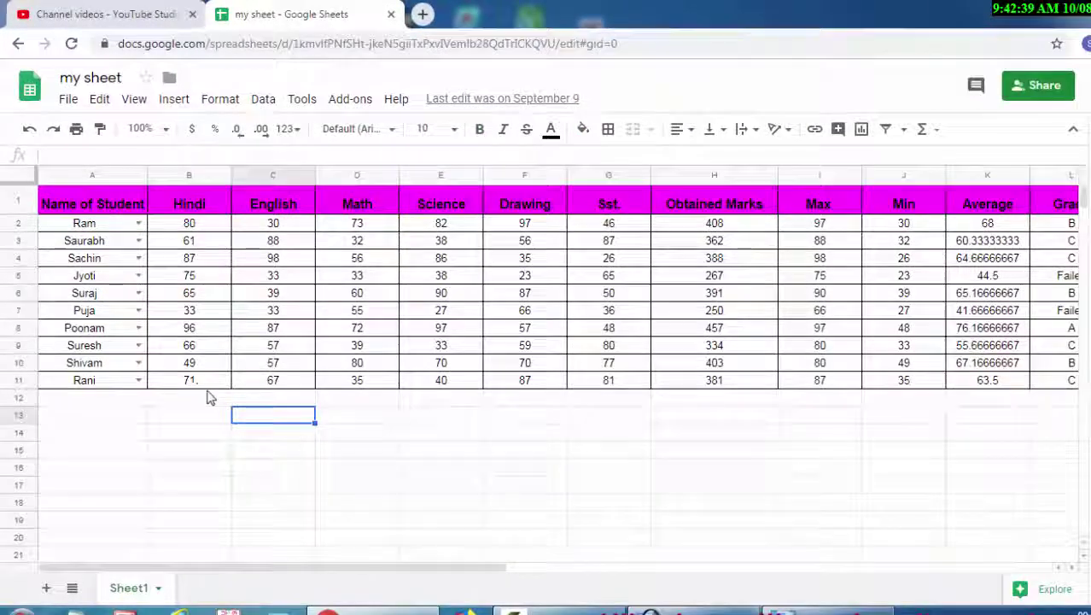
pyautogui.click(124, 224)
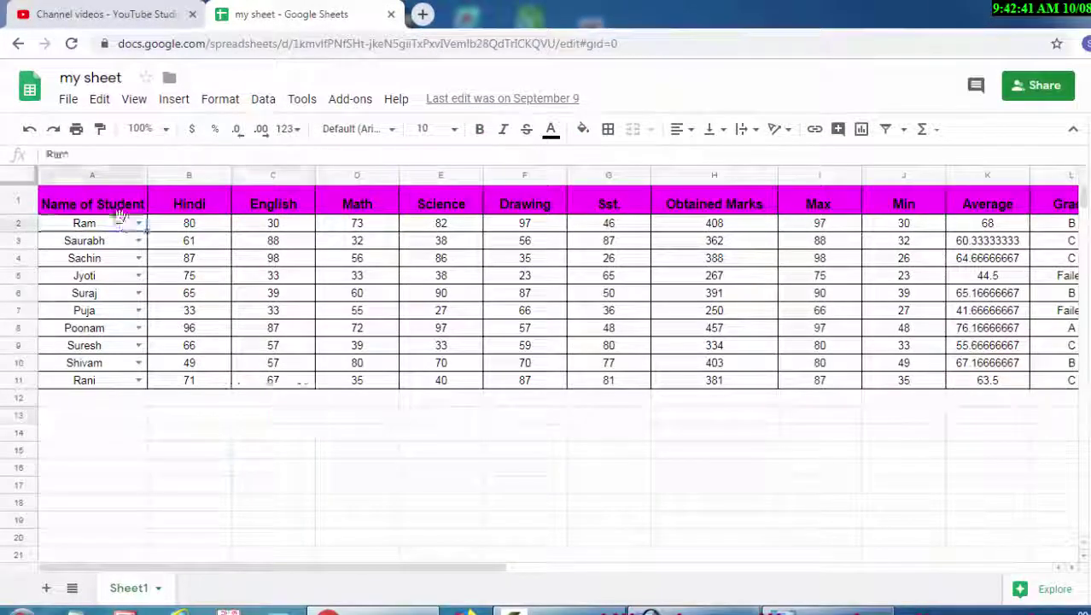
pyautogui.click(137, 223)
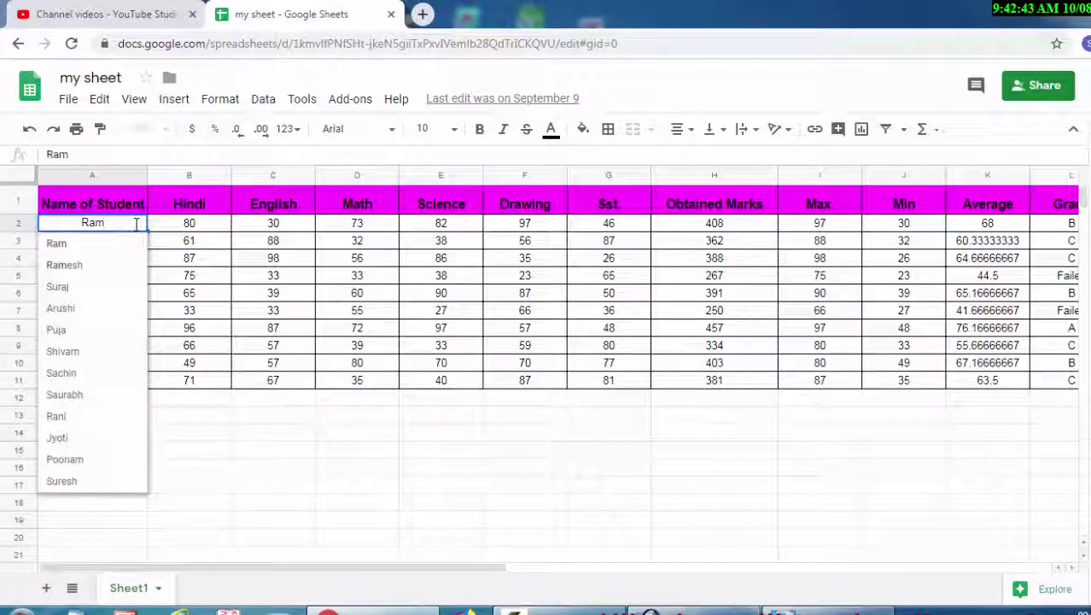
pyautogui.click(284, 538)
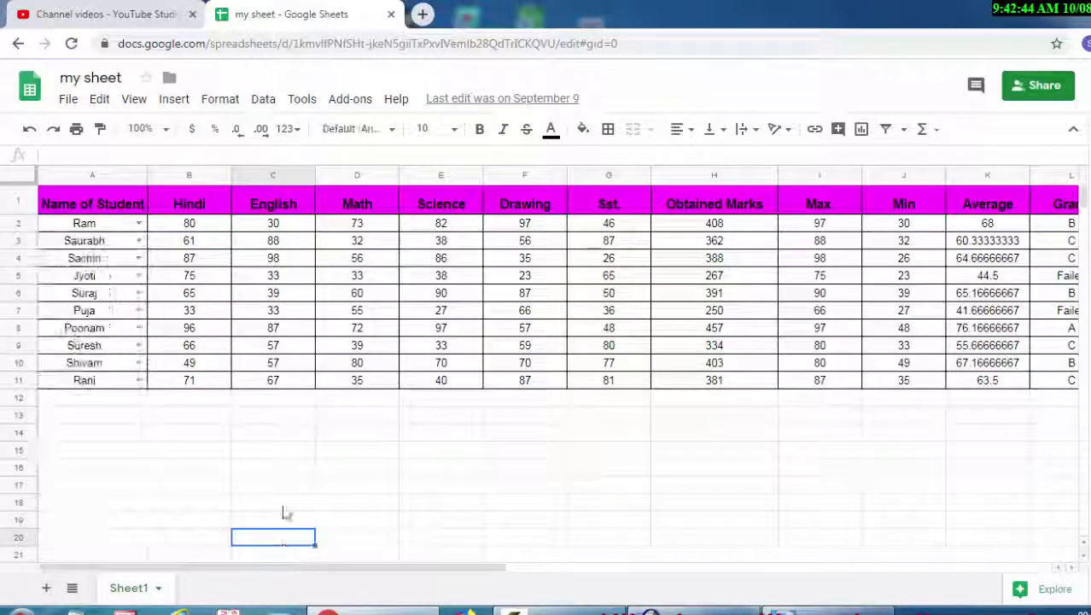
pyautogui.click(123, 242)
pyautogui.click(134, 241)
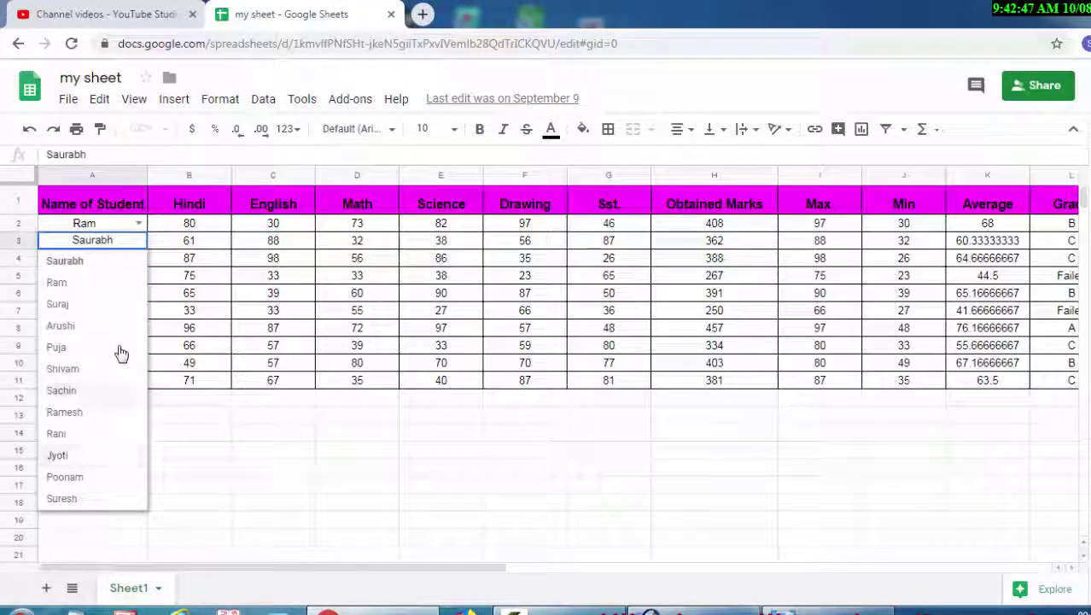
pyautogui.click(227, 474)
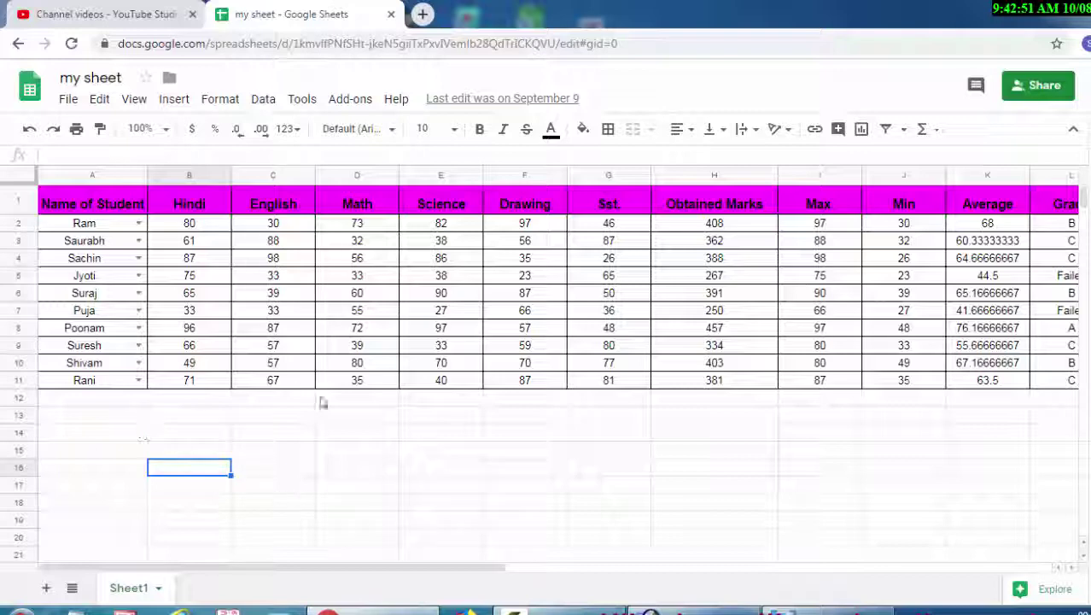
pyautogui.click(134, 224)
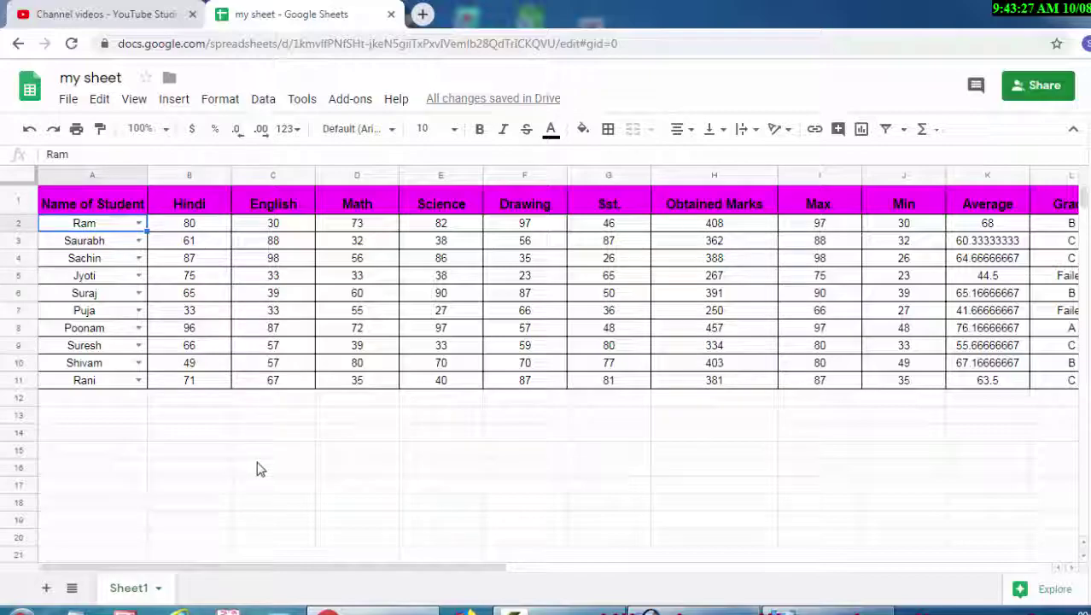
# In C13, start =VLOOKUP with lookup value A2 and the locked table range $A$1:$L$11.
pyautogui.click(290, 416)
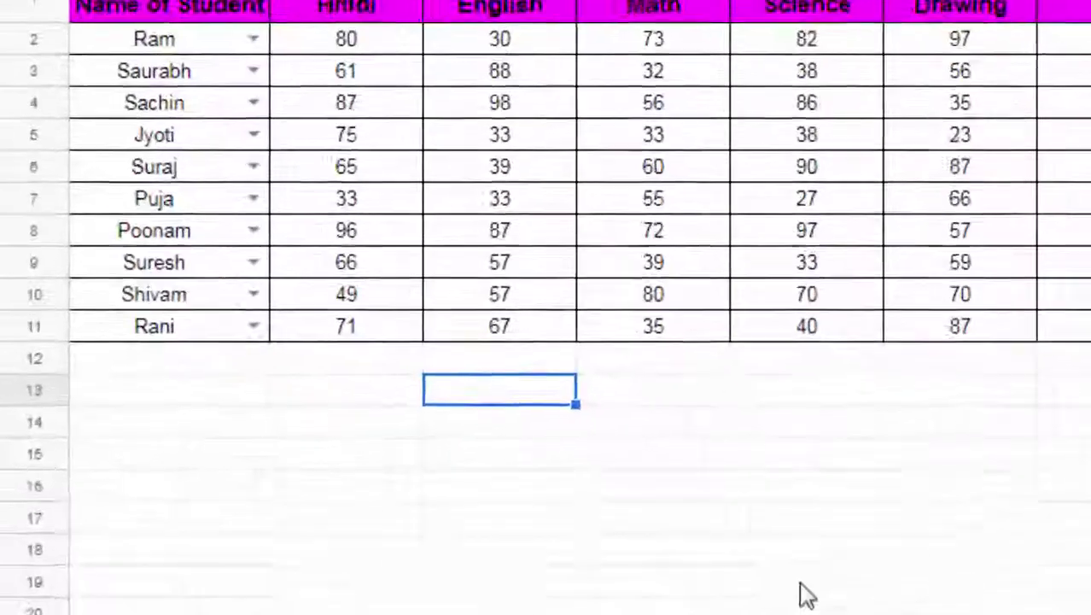
pyautogui.write('=vl')
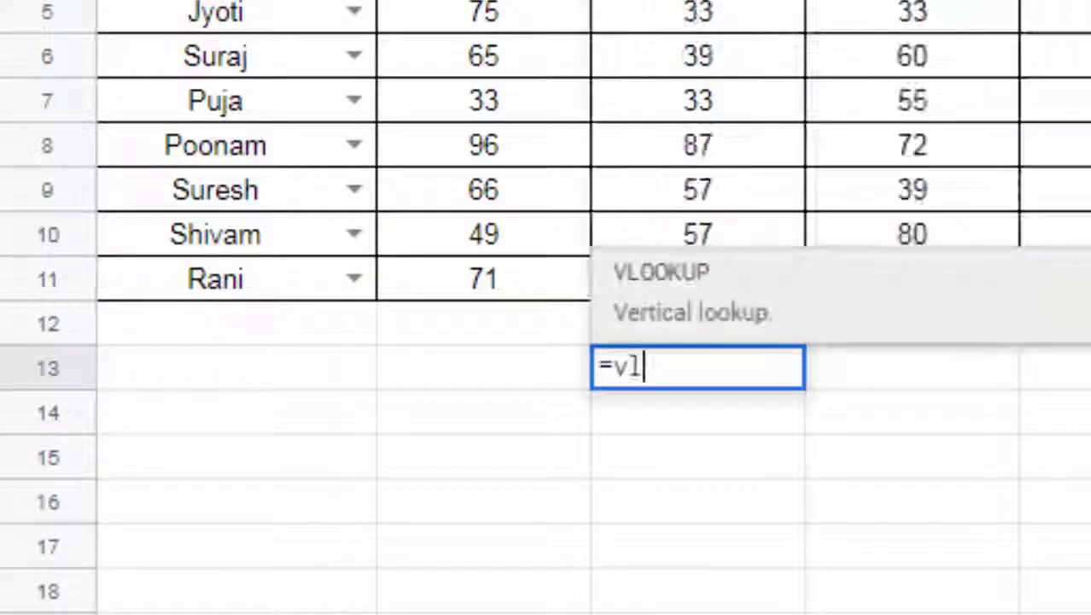
pyautogui.write('oo')
pyautogui.press('Tab')
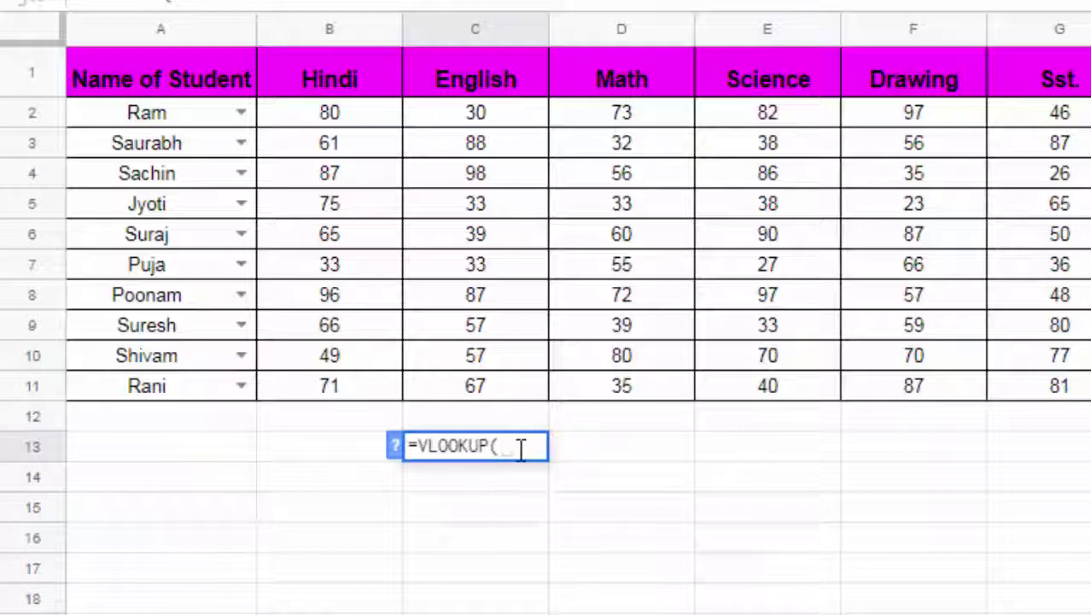
pyautogui.click(188, 113)
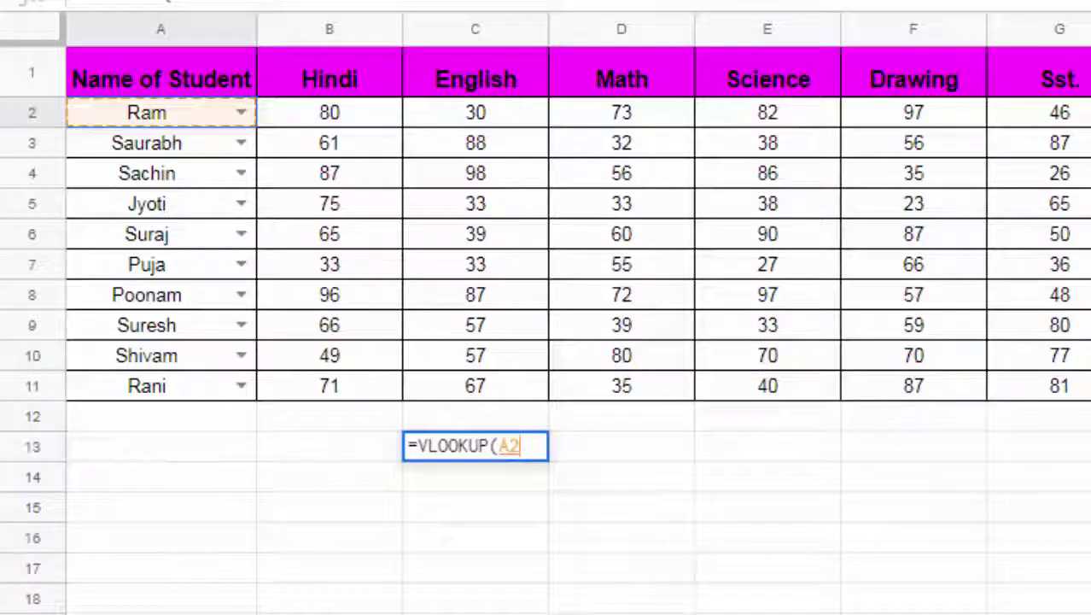
pyautogui.write(',')
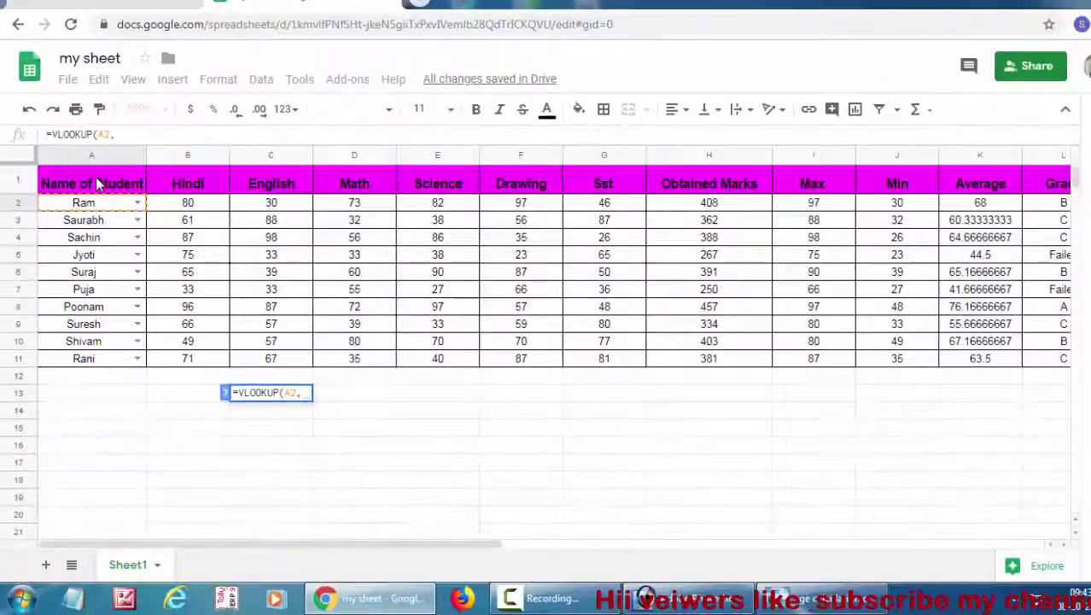
pyautogui.click(114, 190)
pyautogui.moveTo(114, 189); pyautogui.dragTo(1084, 363)
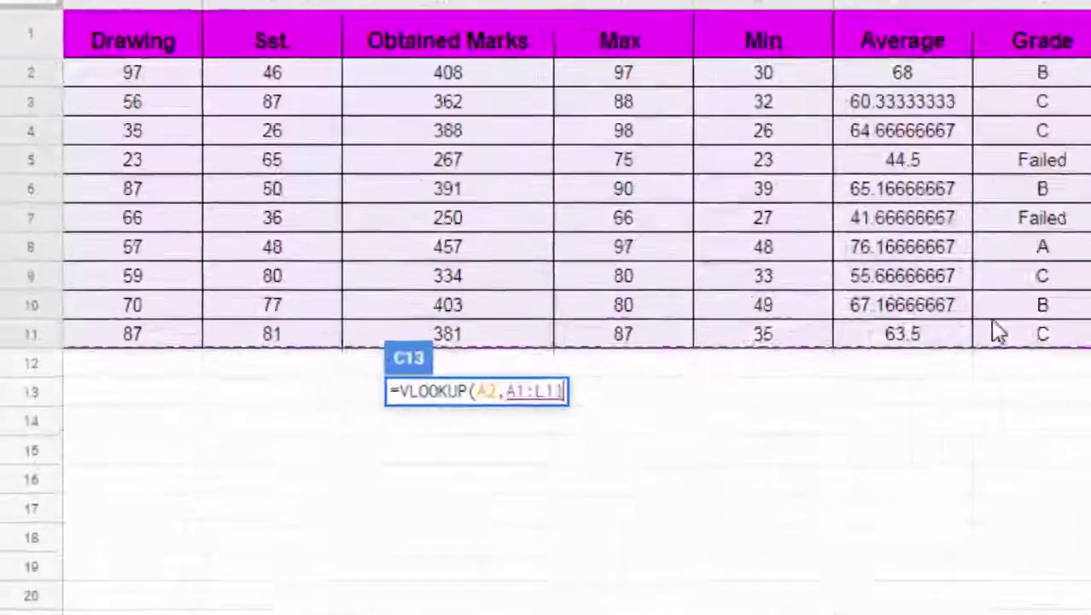
pyautogui.moveTo(1085, 363); pyautogui.dragTo(1077, 341)
pyautogui.hotkey('shift', 'Down')
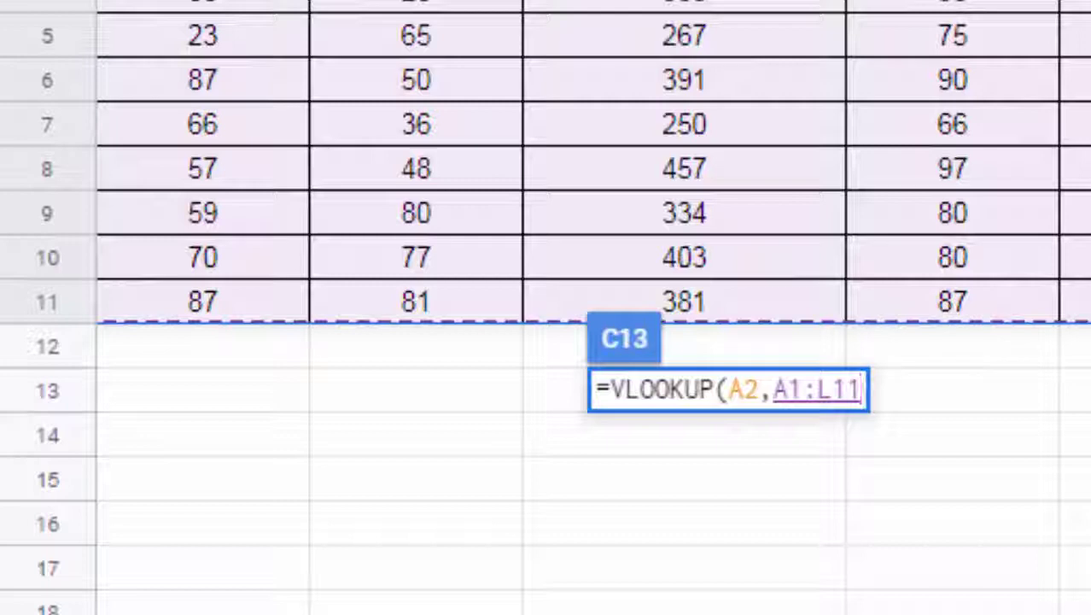
pyautogui.press('F4')
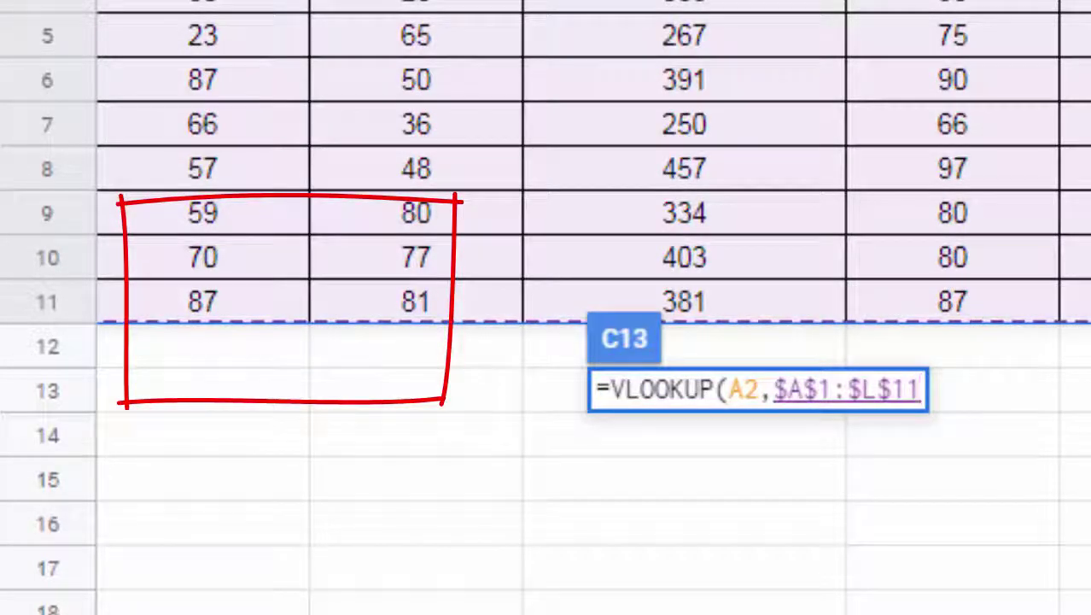
# Nest MATCH(H1,$A$1:$L$1,0) as the column index and finish with exact-match 0.
pyautogui.write(',')
pyautogui.write('mat')
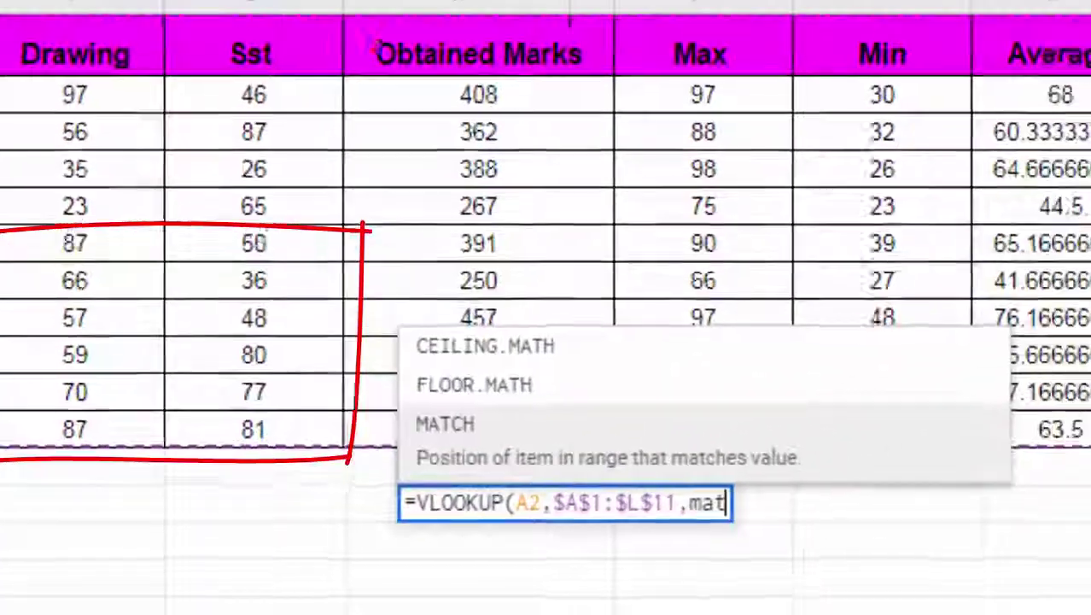
pyautogui.press('Tab')
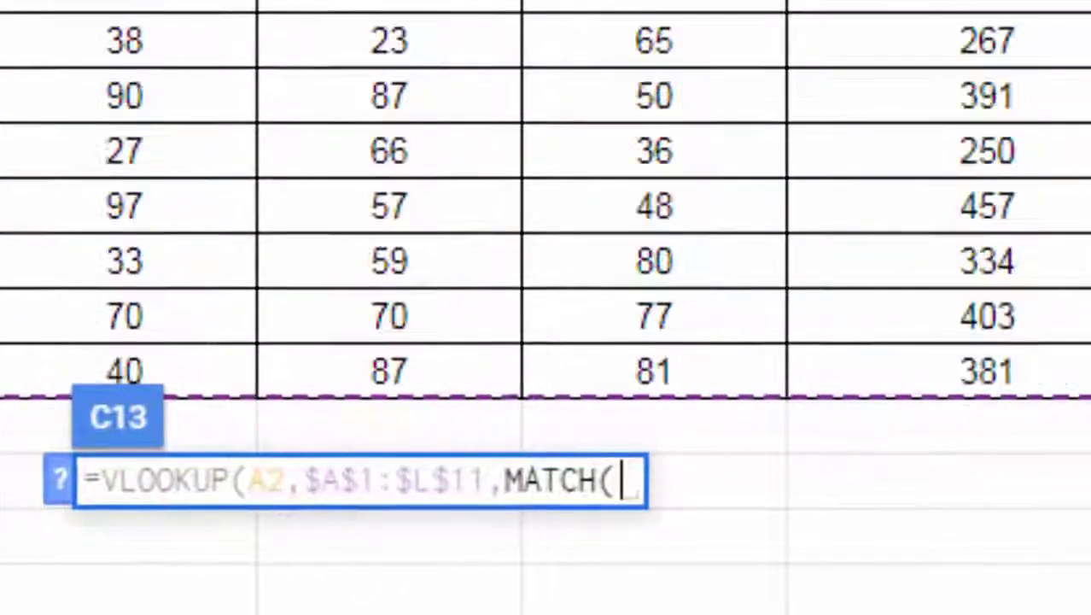
pyautogui.hscroll(-5, 547, 205)
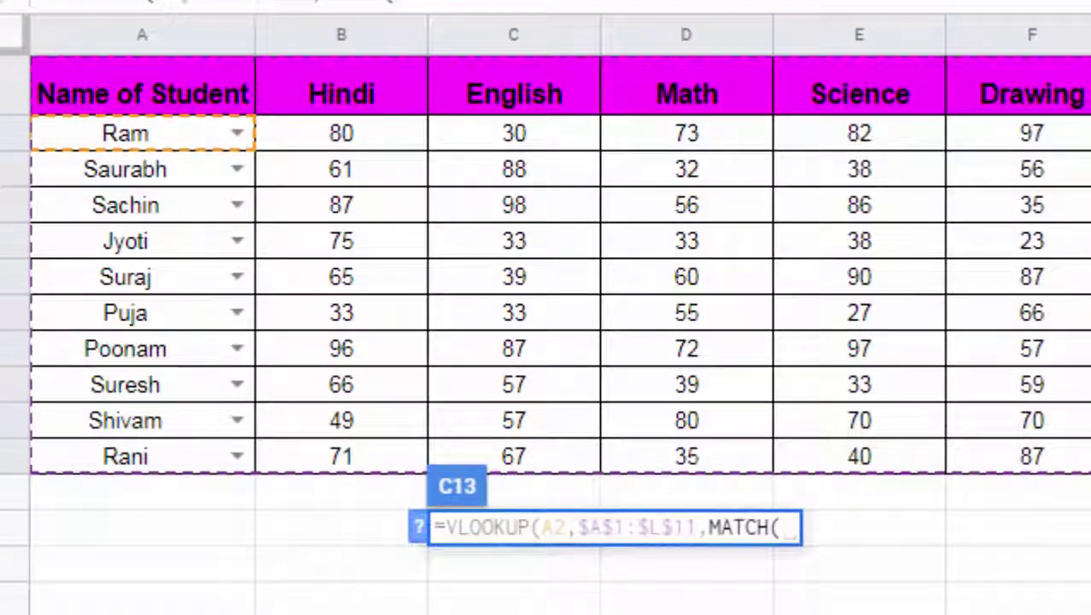
pyautogui.write('H1')
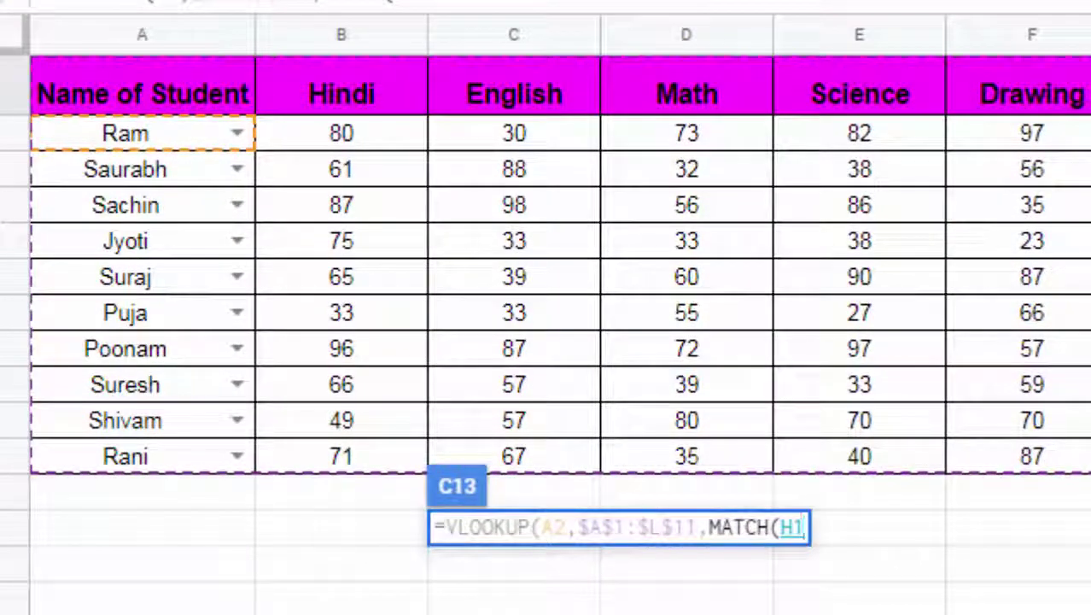
pyautogui.write(',')
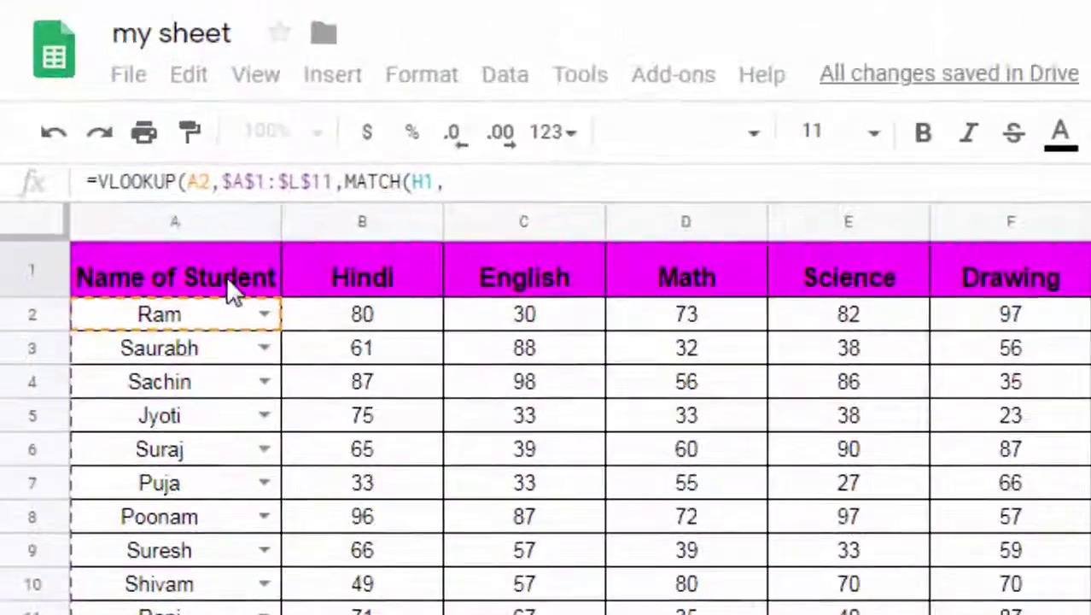
pyautogui.moveTo(154, 132); pyautogui.dragTo(1024, 129)
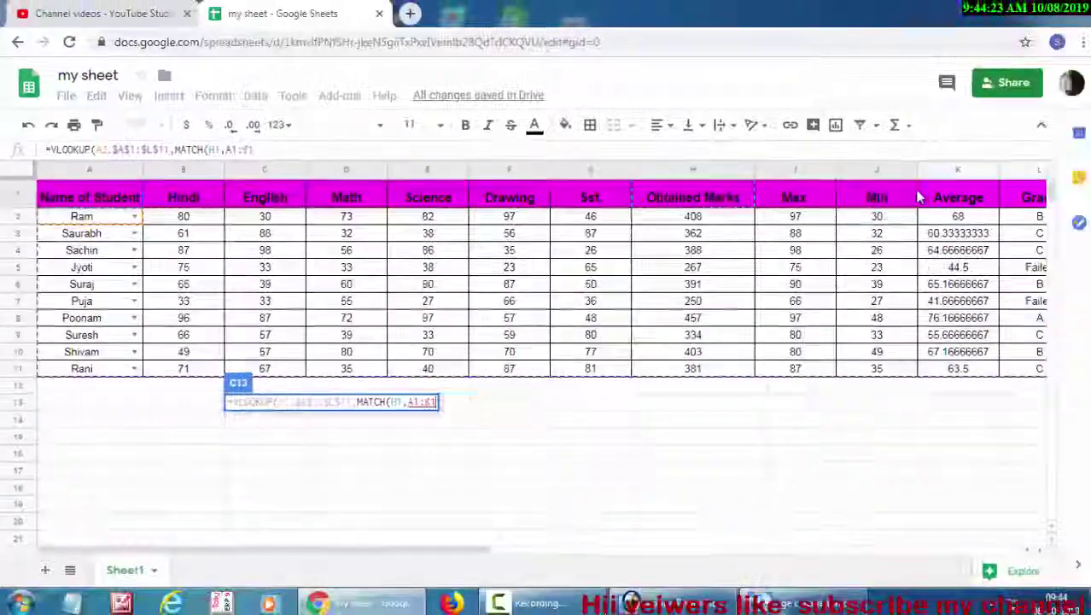
pyautogui.moveTo(1004, 233); pyautogui.dragTo(504, 209)
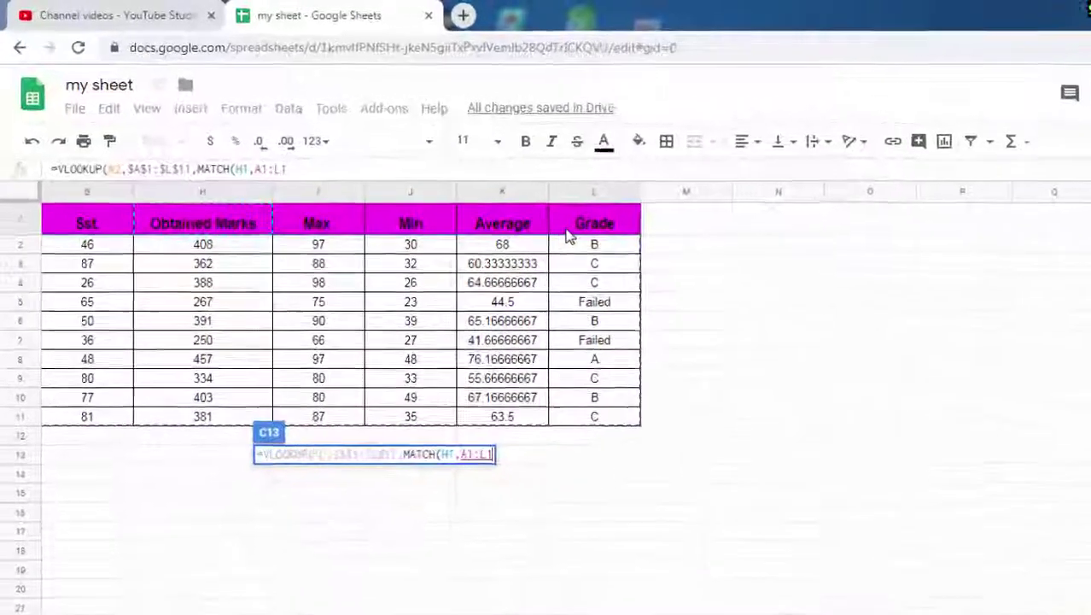
pyautogui.press('F4')
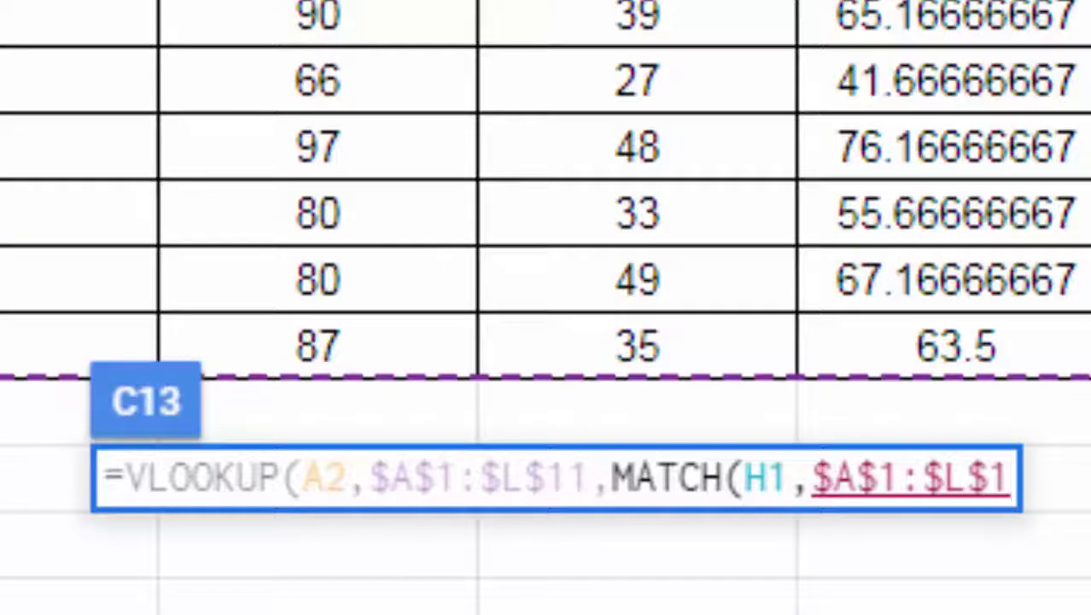
pyautogui.write(', ')
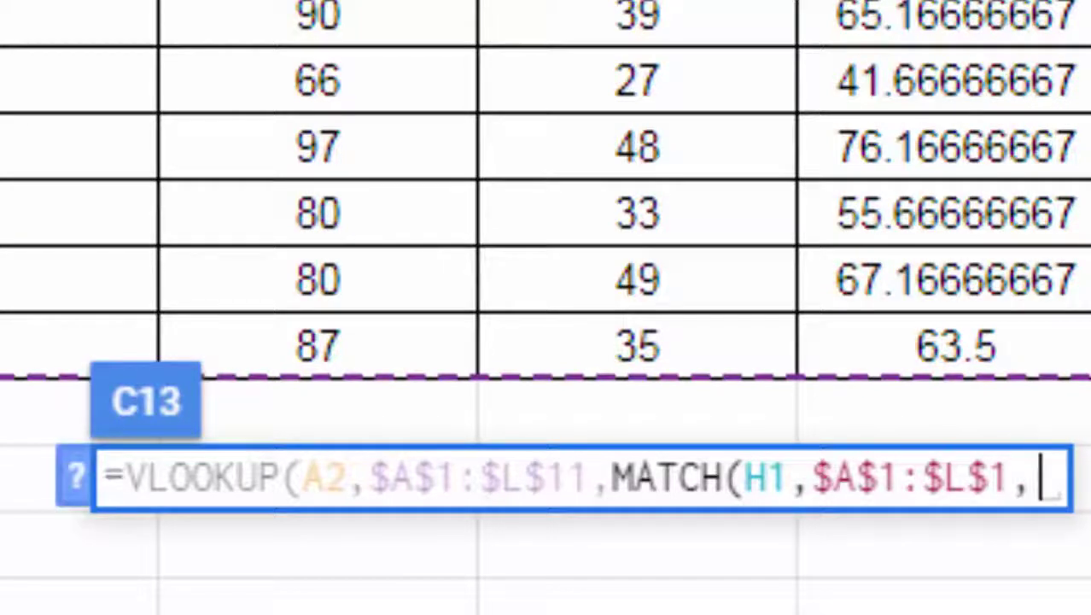
pyautogui.write('0')
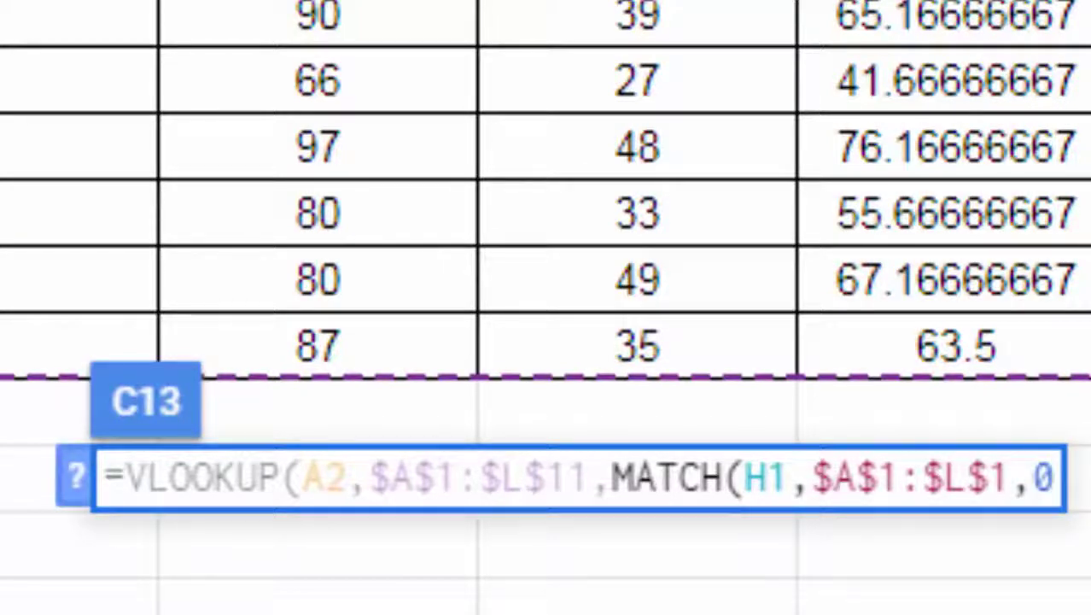
pyautogui.write('),0')
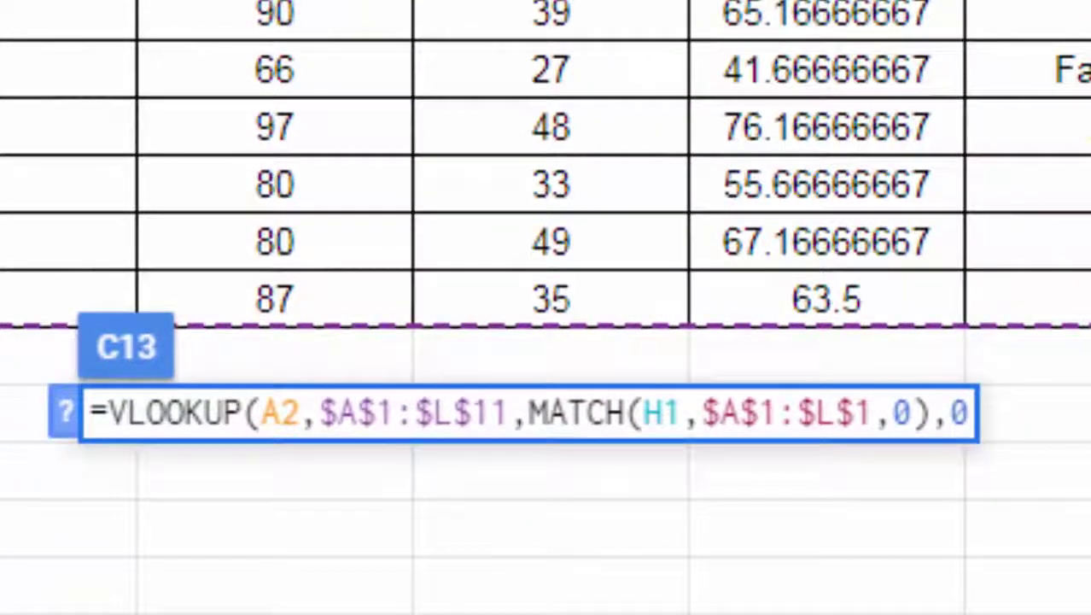
pyautogui.write(')')
# Commit the C13 lookup (returns 408), clear C13, and copy Saurabh from A3.
pyautogui.press('Return')
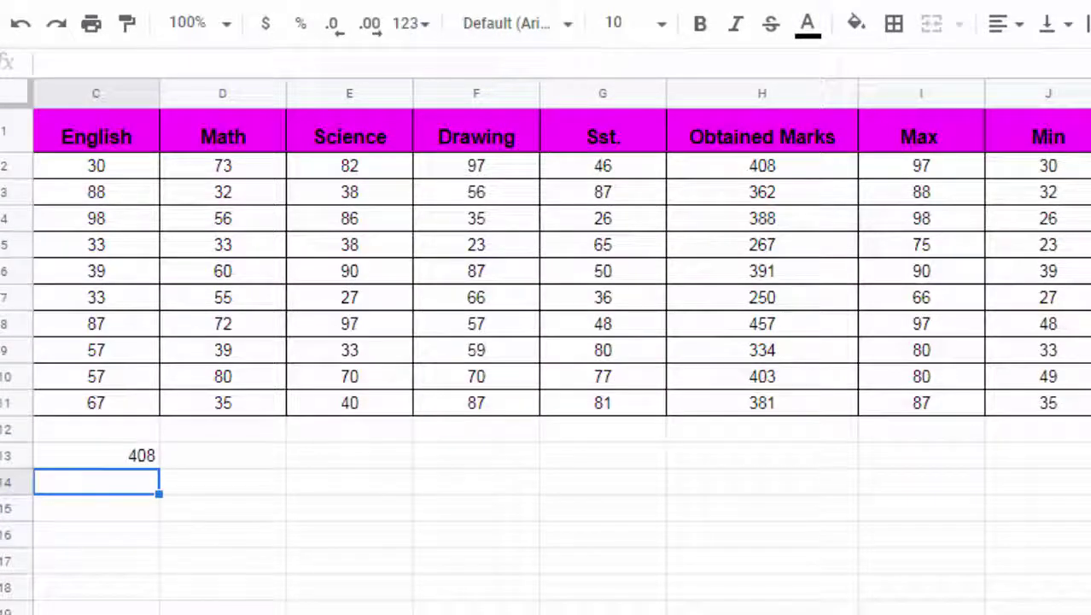
pyautogui.hscroll(-3, 546, 341)
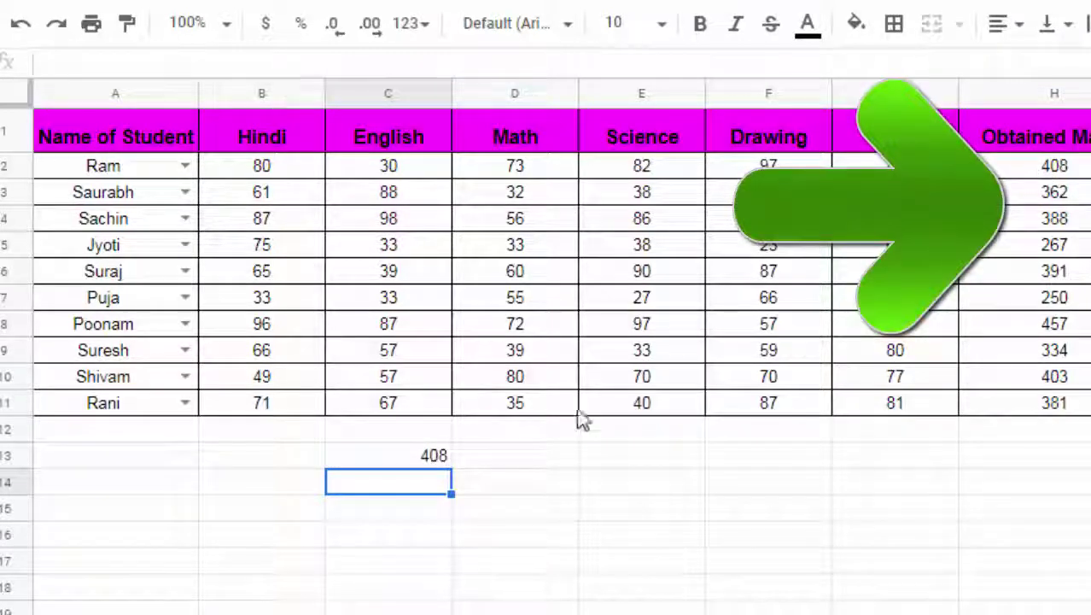
pyautogui.click(425, 457)
pyautogui.press('Delete')
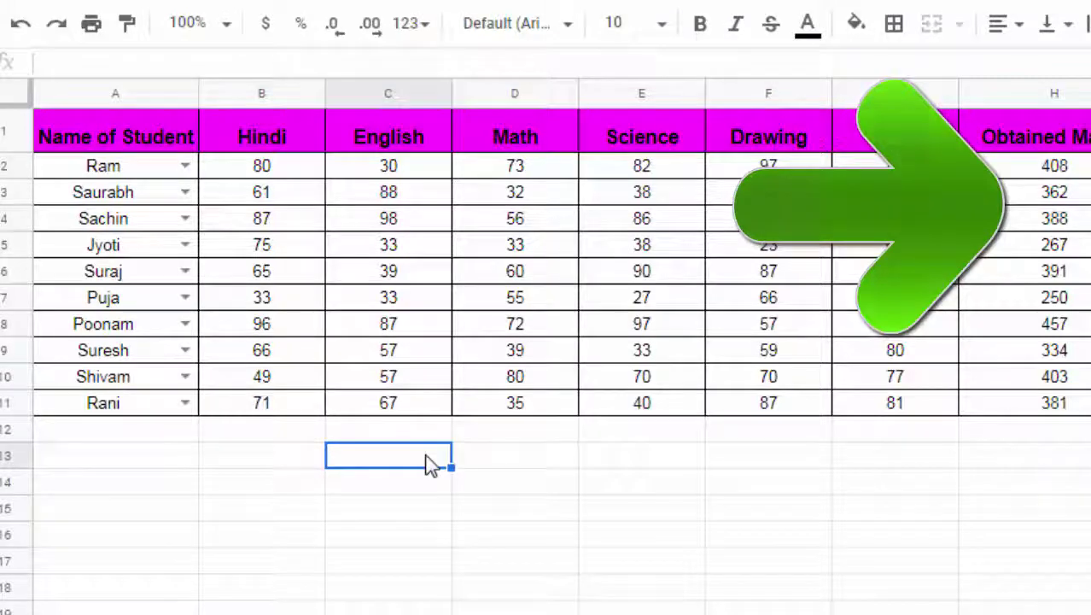
pyautogui.click(86, 196)
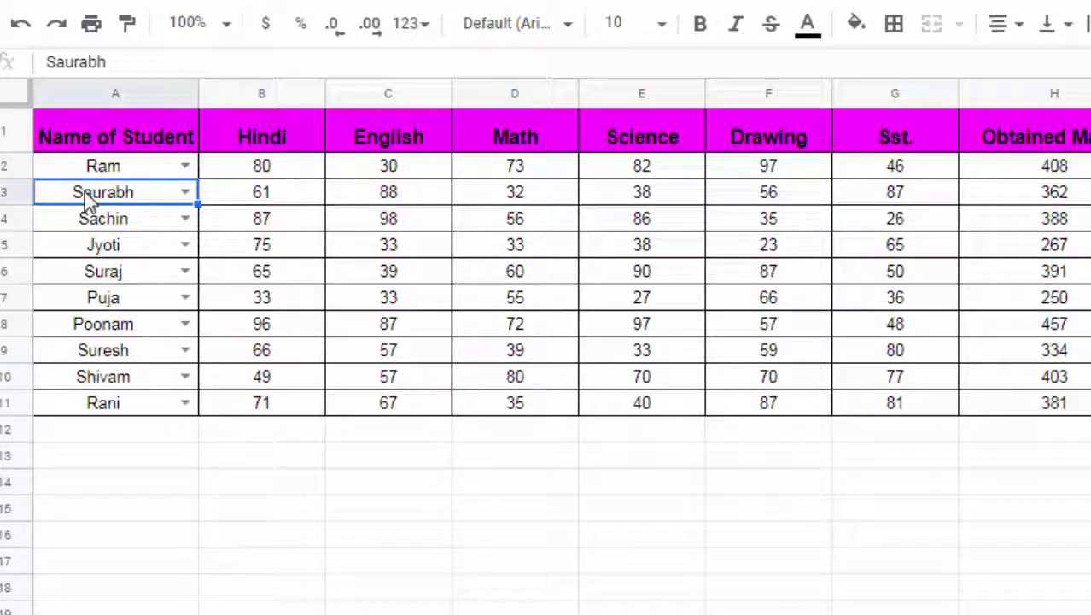
pyautogui.rightClick(85, 196)
# Paste the copied name Saurabh from A3 into C14.
pyautogui.click(171, 64)
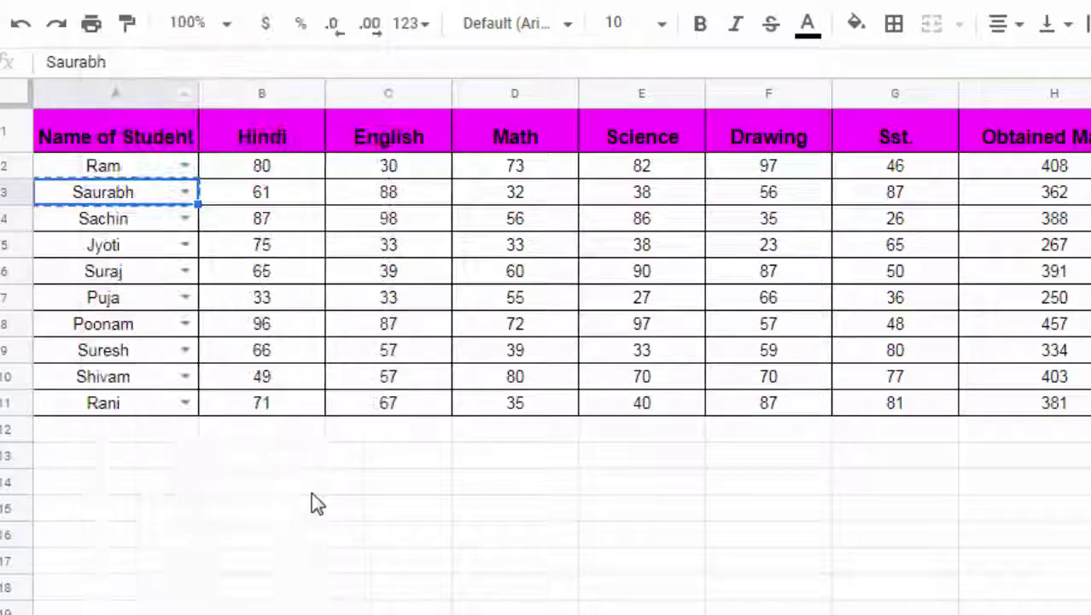
pyautogui.click(338, 482)
pyautogui.rightClick(339, 482)
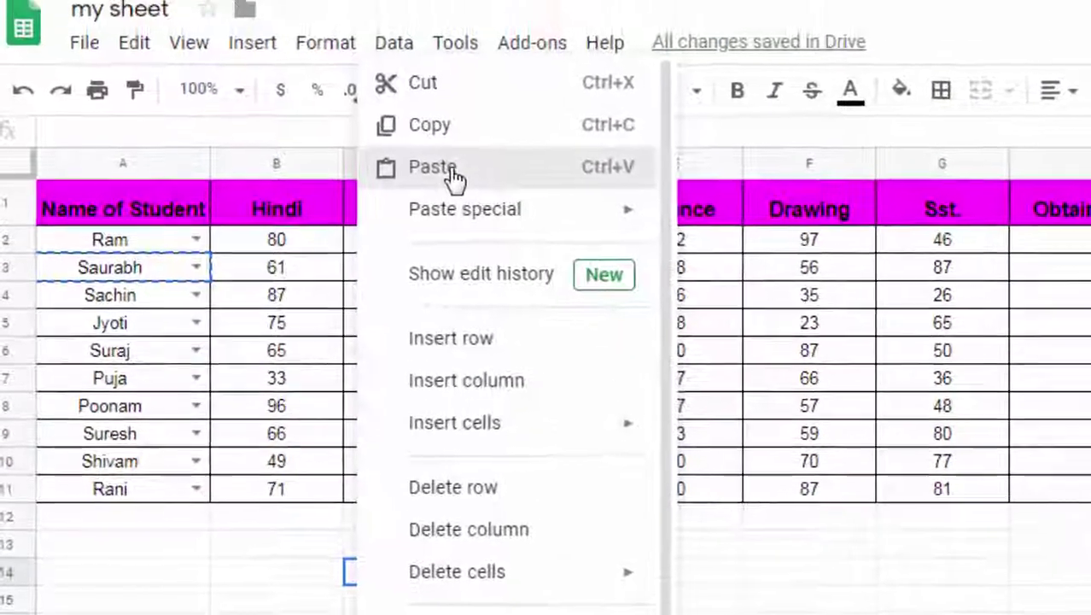
pyautogui.click(413, 104)
# Copy the magenta Drawing header from F1 into D14.
pyautogui.click(513, 483)
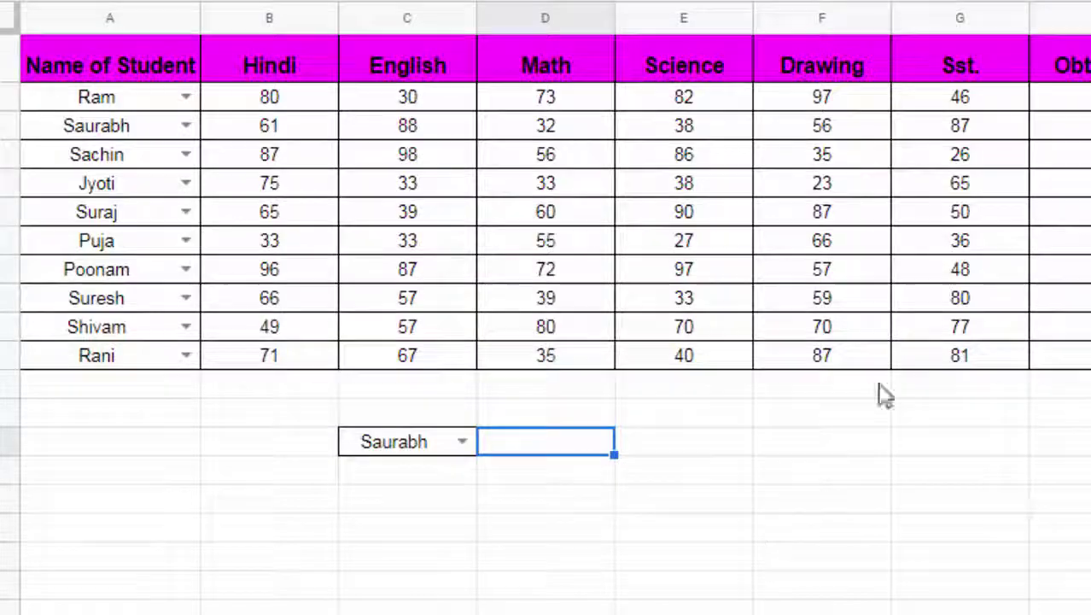
pyautogui.rightClick(848, 65)
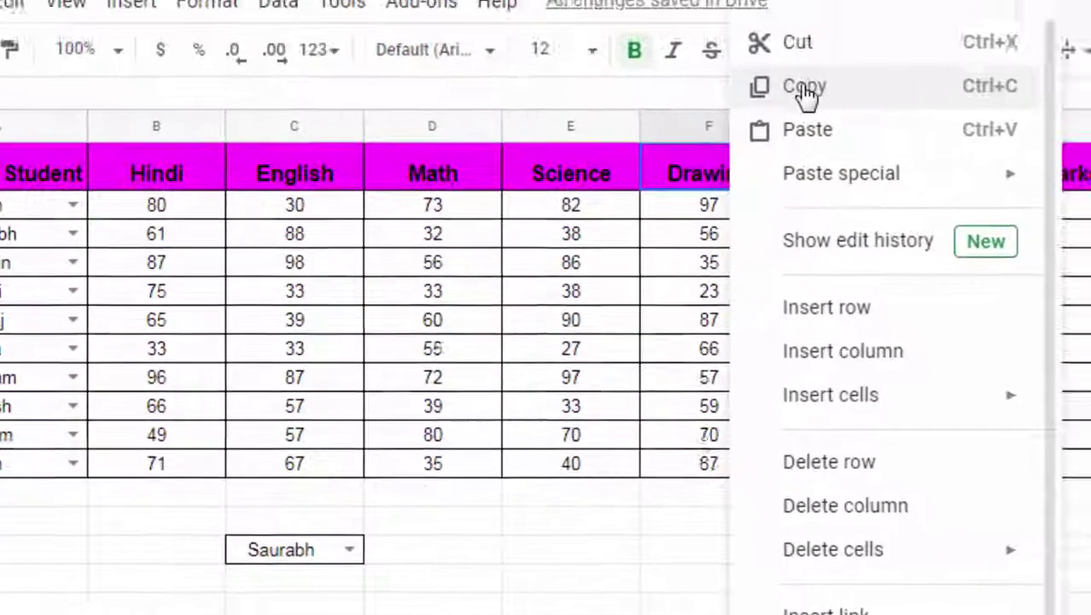
pyautogui.click(803, 86)
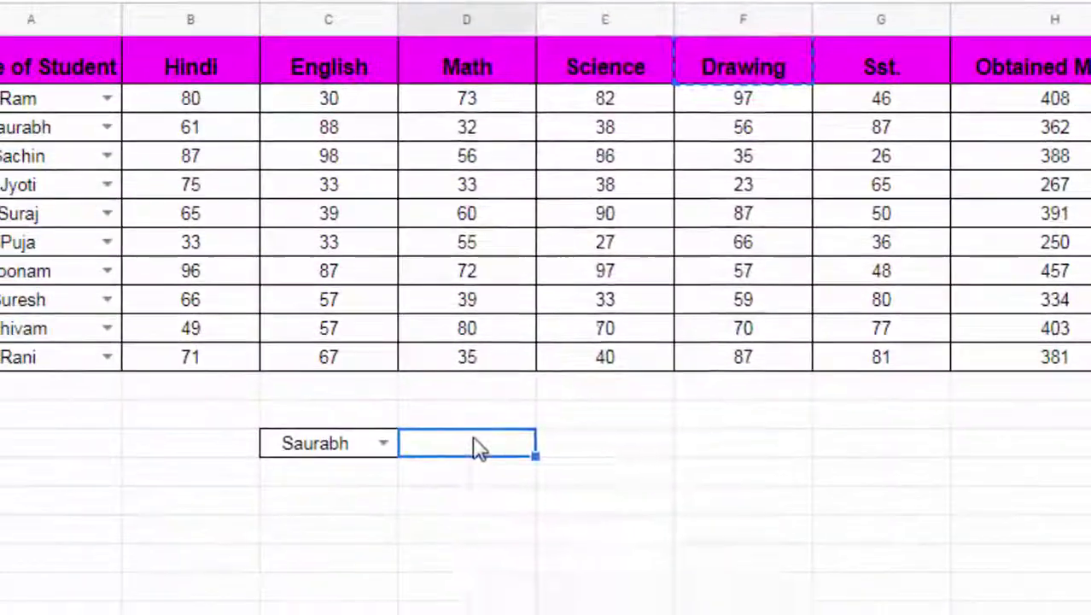
pyautogui.rightClick(480, 444)
pyautogui.click(540, 34)
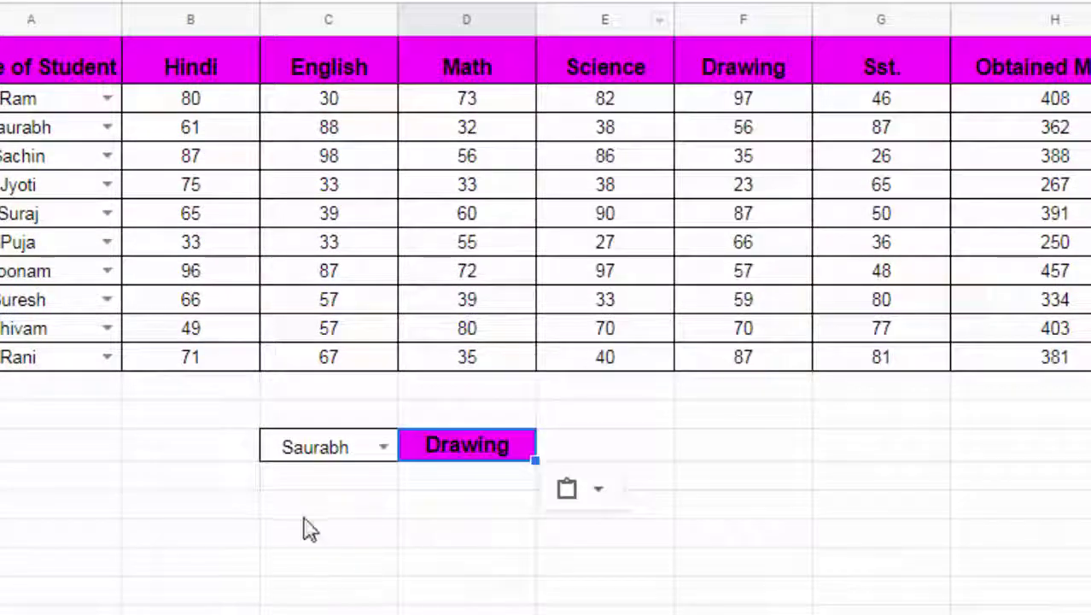
pyautogui.click(337, 484)
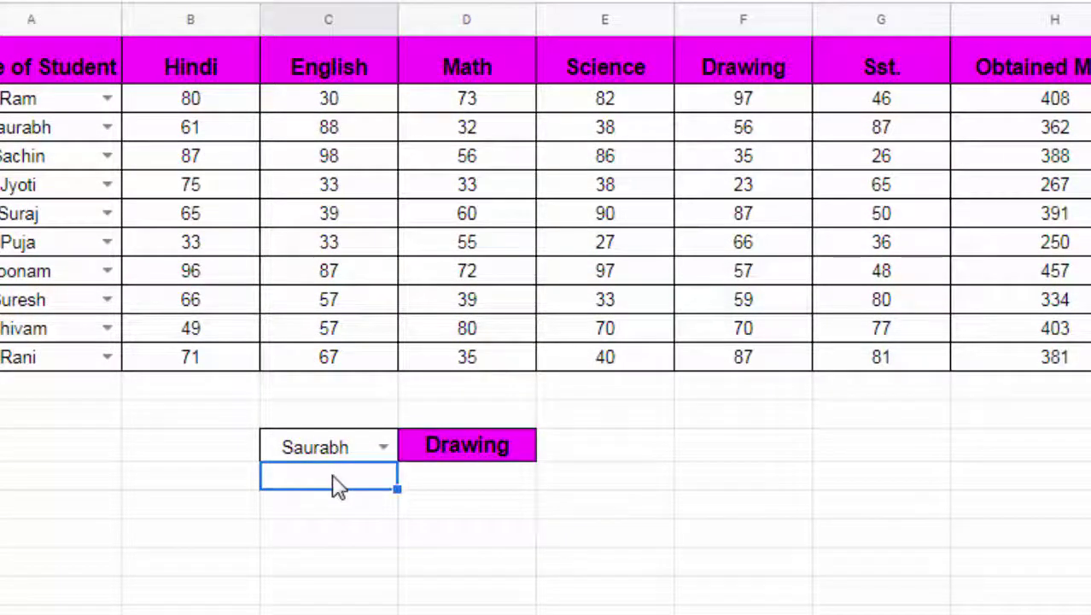
# In C15, start =VLOOKUP with lookup value C14 and the locked range $A$1:$L$11.
pyautogui.write('=vloo')
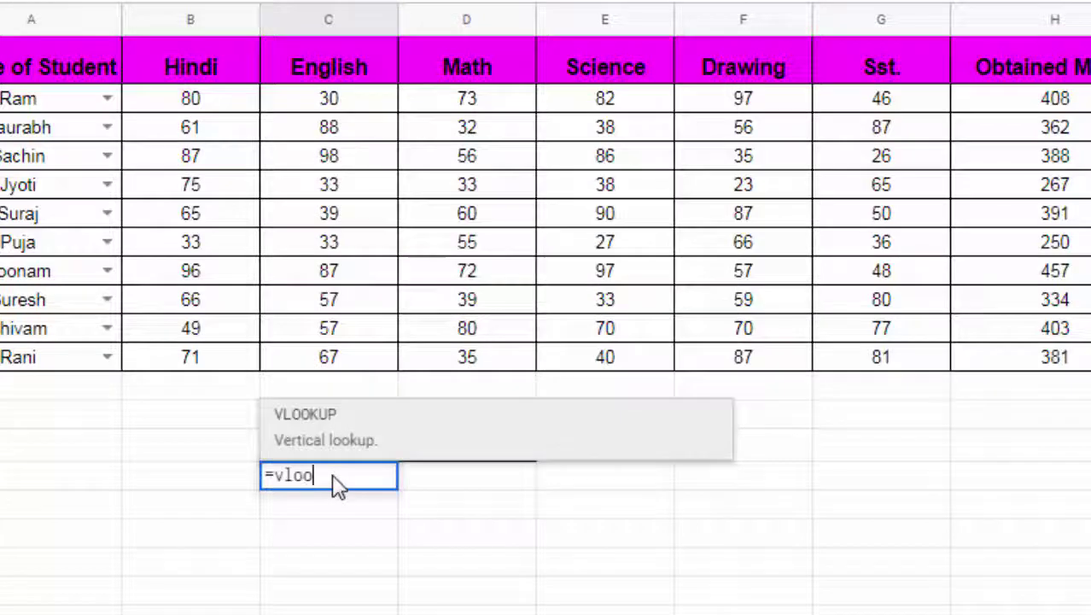
pyautogui.press('Tab')
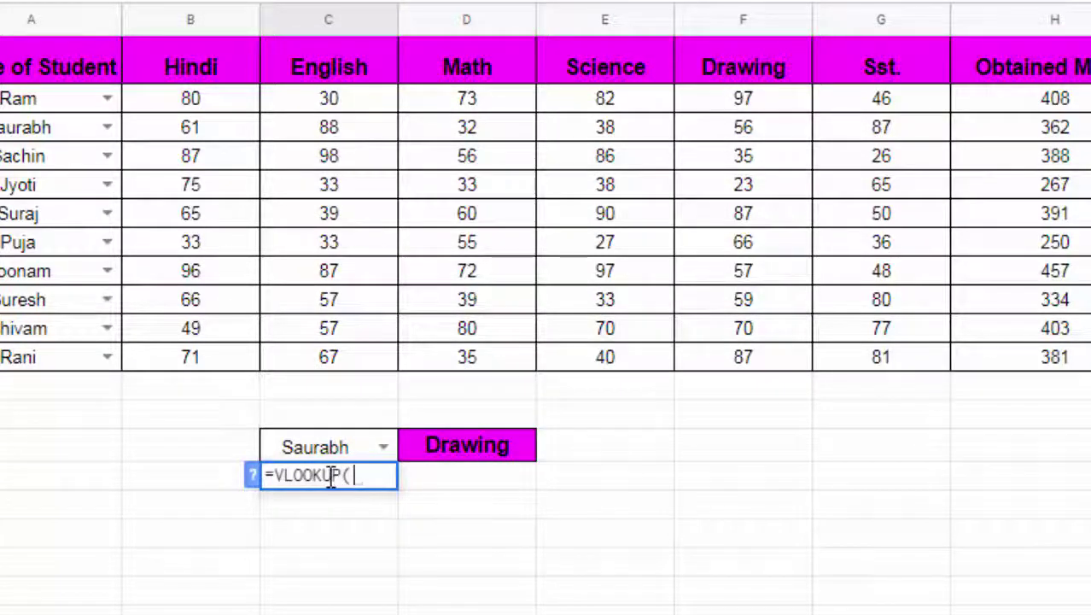
pyautogui.click(293, 452)
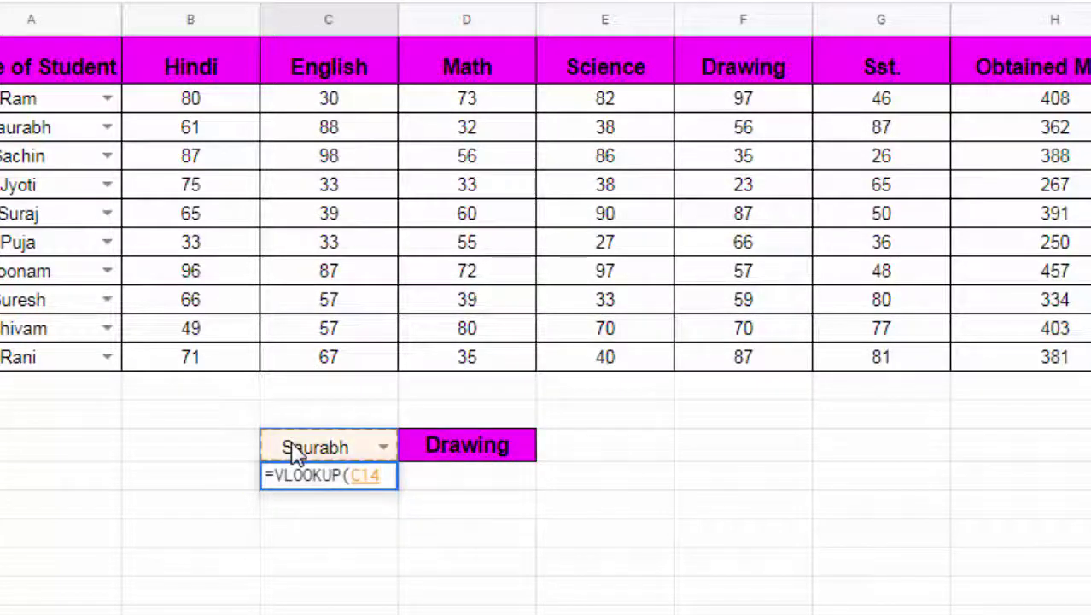
pyautogui.write(',')
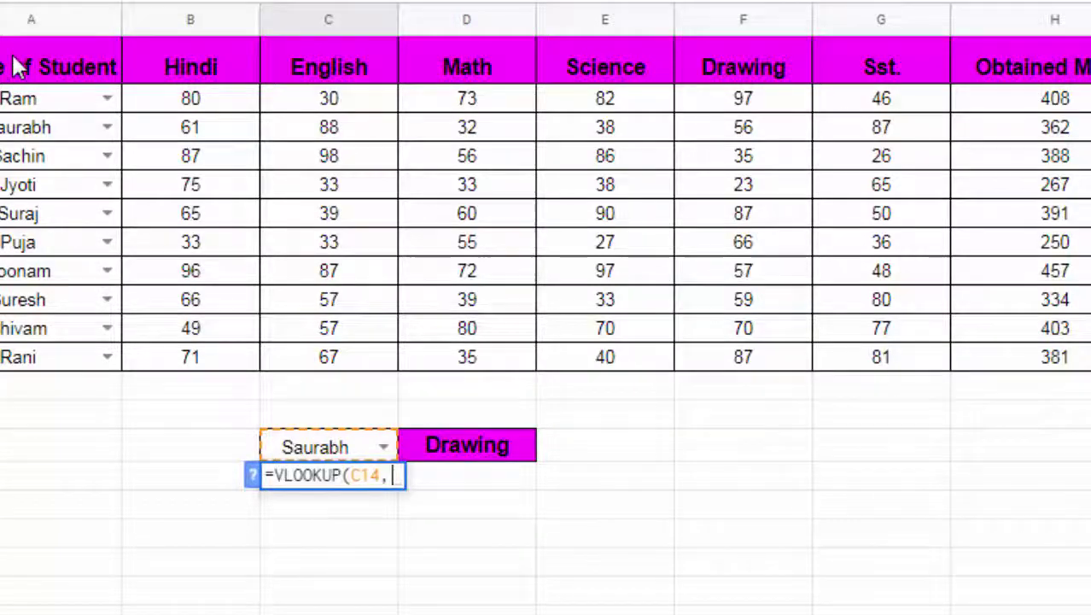
pyautogui.moveTo(18, 66)
pyautogui.mouseDown()
pyautogui.moveTo(1085, 384)
pyautogui.moveTo(941, 382)
pyautogui.mouseUp()
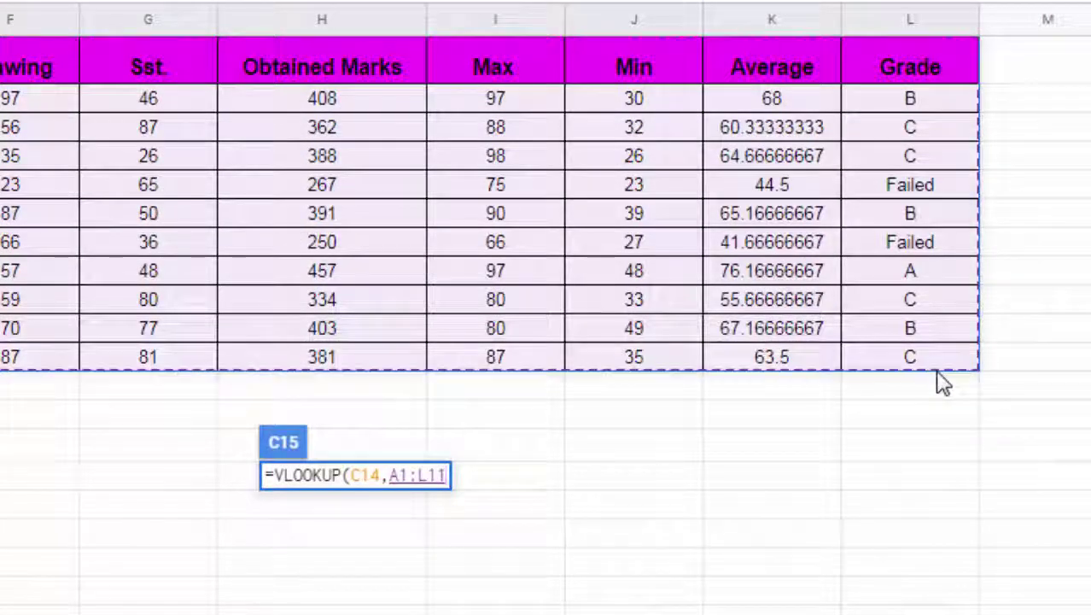
pyautogui.press('F4')
# Add the next argument and undo the mistakenly accepted MAX function, trimming it back to M.
pyautogui.write('$L$11,')
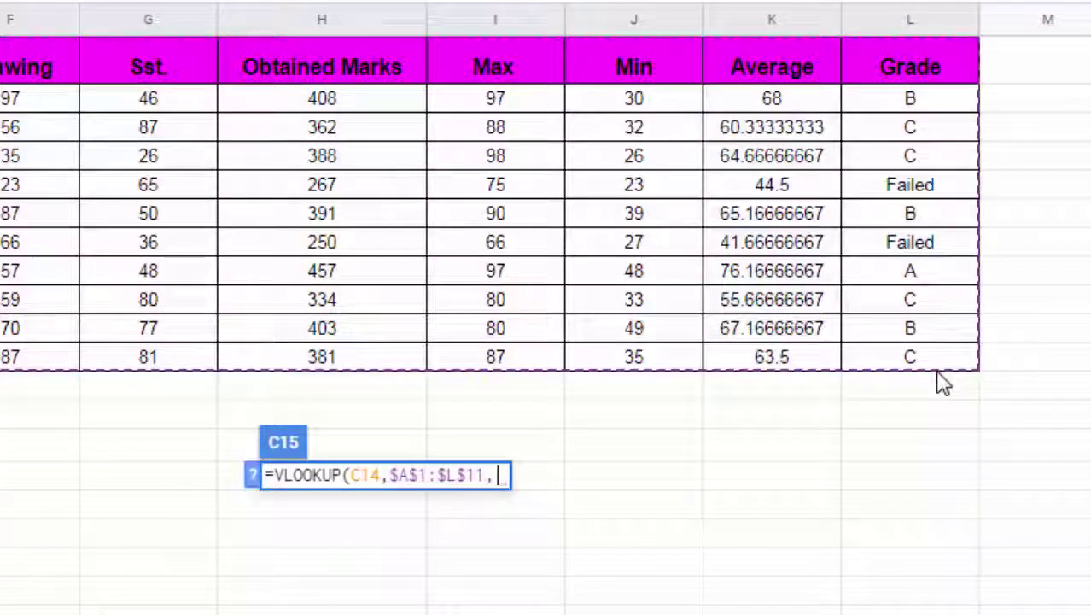
pyautogui.write('ma')
pyautogui.press('Tab')
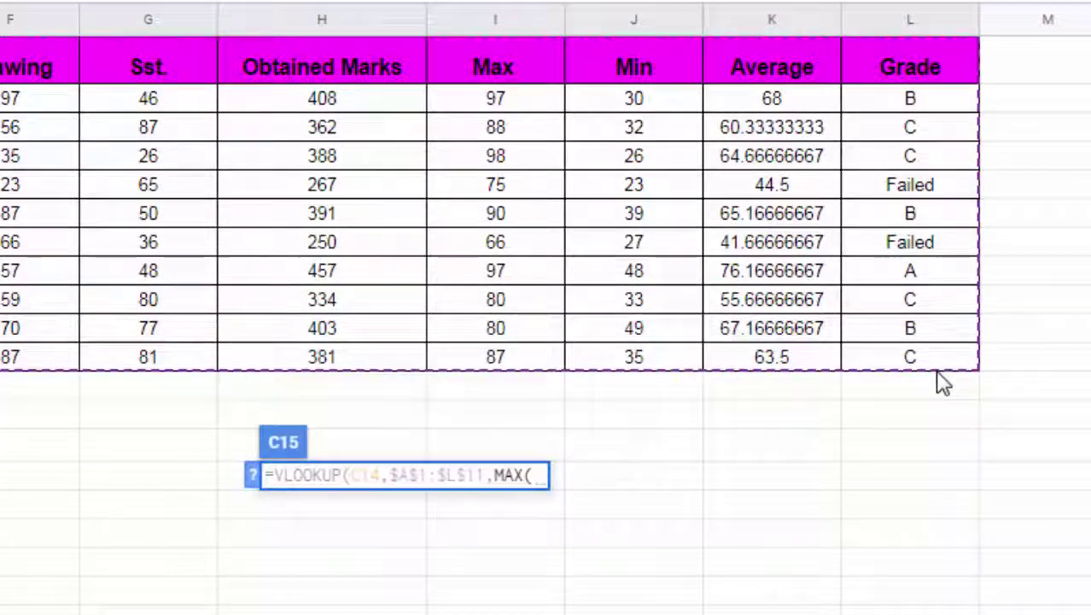
pyautogui.press('BackSpace')
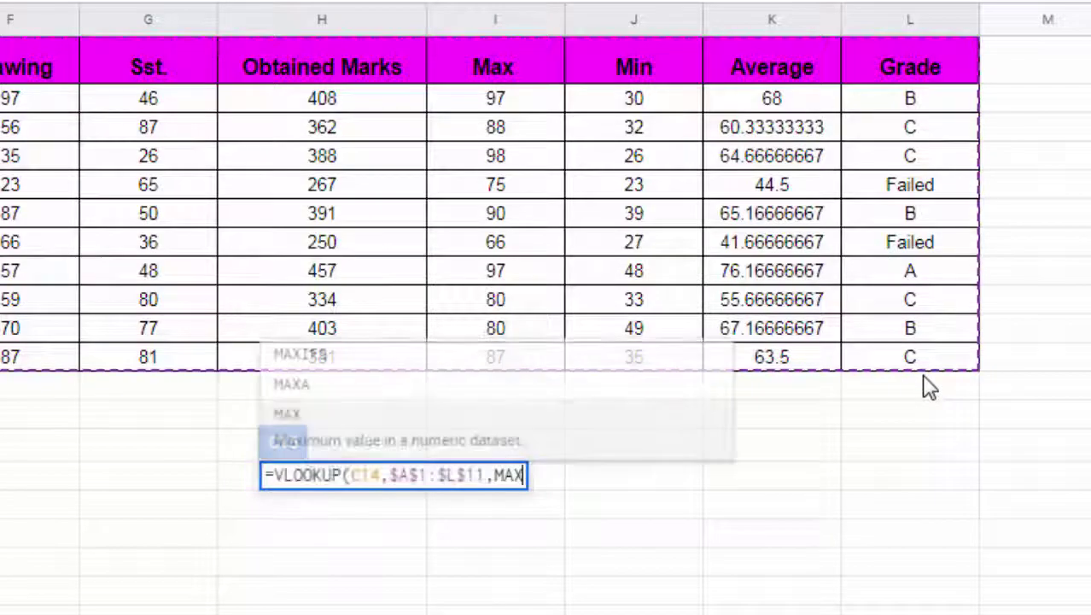
pyautogui.press('BackSpace')
pyautogui.press('BackSpace')
pyautogui.write('t')
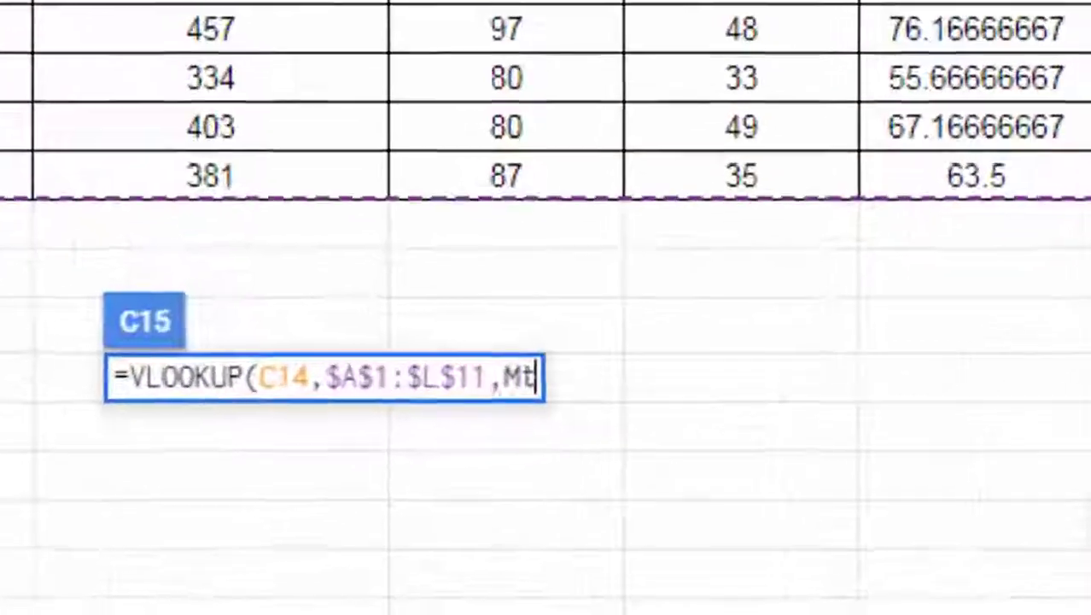
pyautogui.press('BackSpace')
# Complete MATCH(D14,$A$1:$L$1,0) as the column index so C15 returns 56.
pyautogui.write('at')
pyautogui.press('Tab')
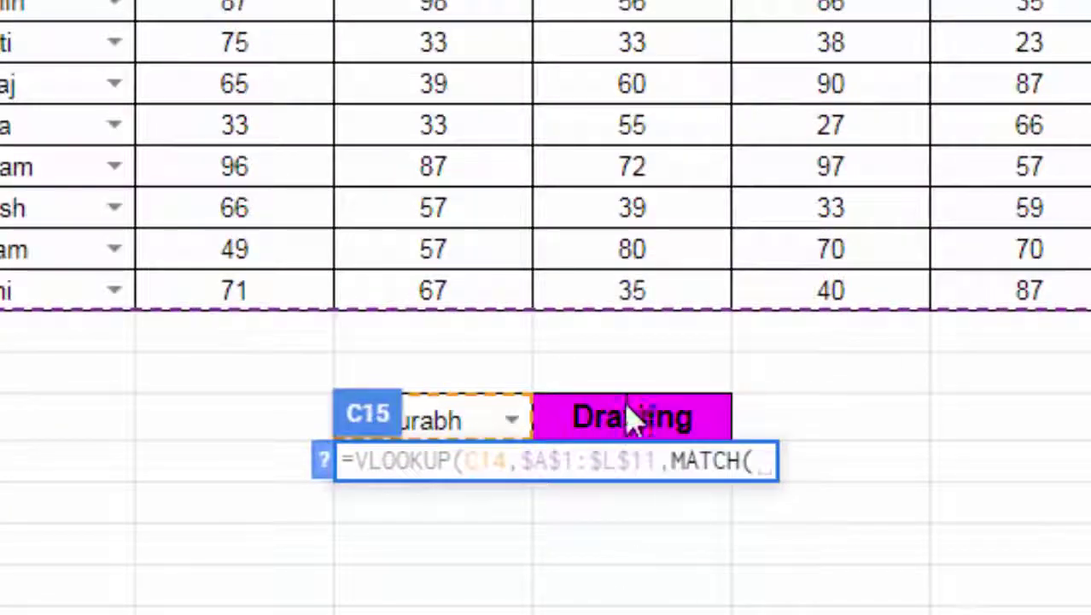
pyautogui.click(631, 419)
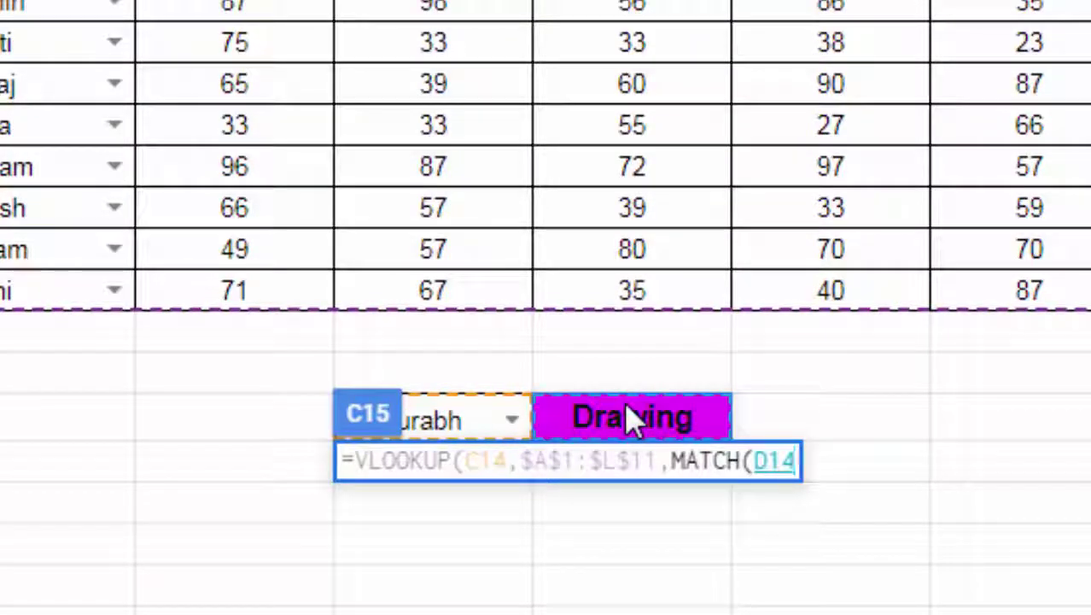
pyautogui.write(',')
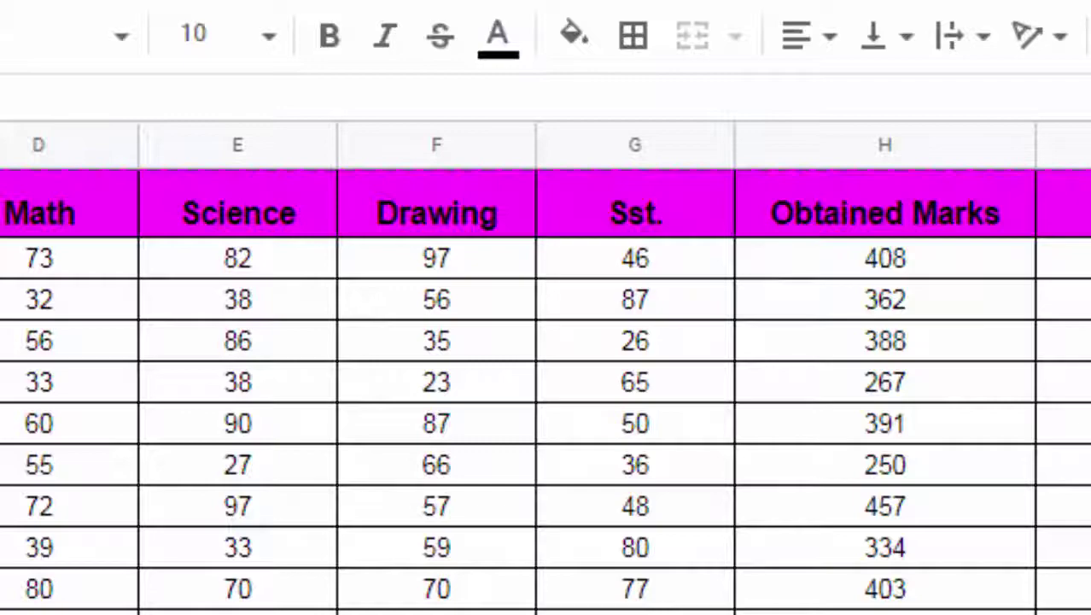
pyautogui.moveTo(117, 214)
pyautogui.mouseDown()
pyautogui.moveTo(892, 175)
pyautogui.moveTo(1023, 183)
pyautogui.moveTo(400, 212)
pyautogui.mouseUp()
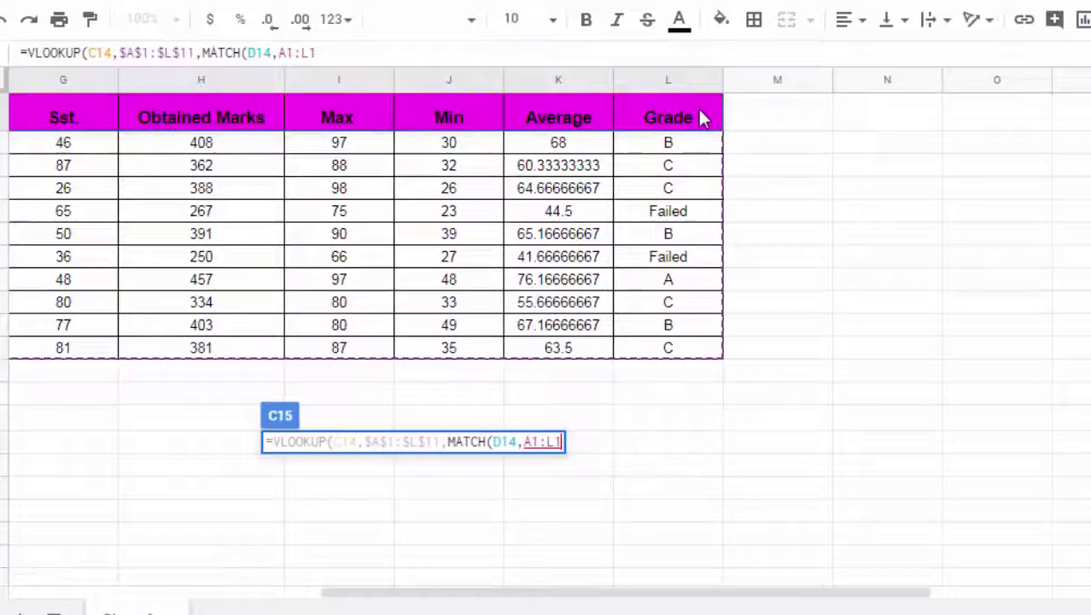
pyautogui.press('F4')
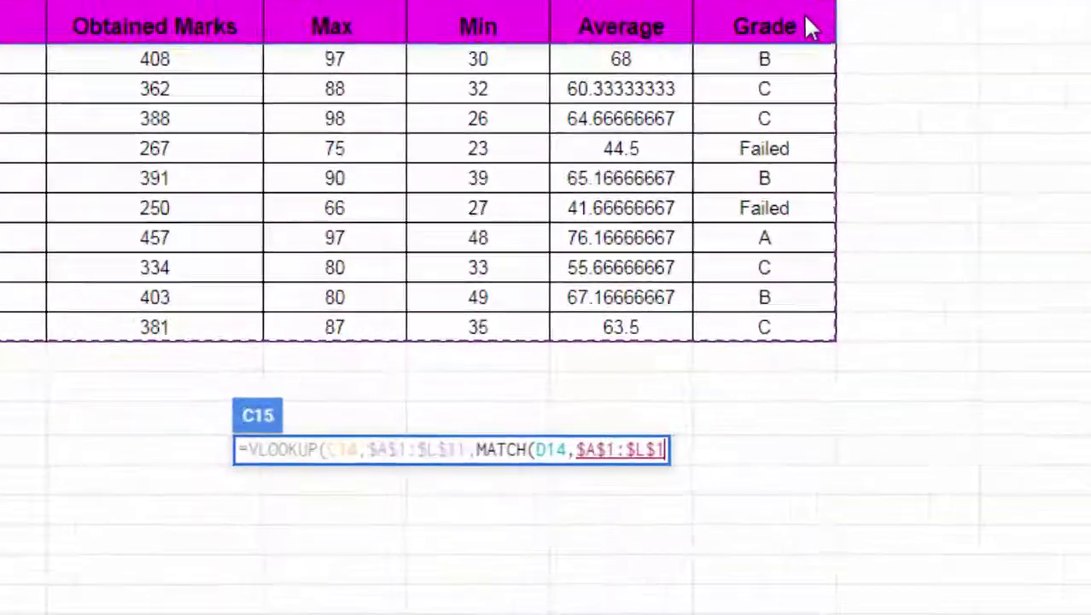
pyautogui.write(',')
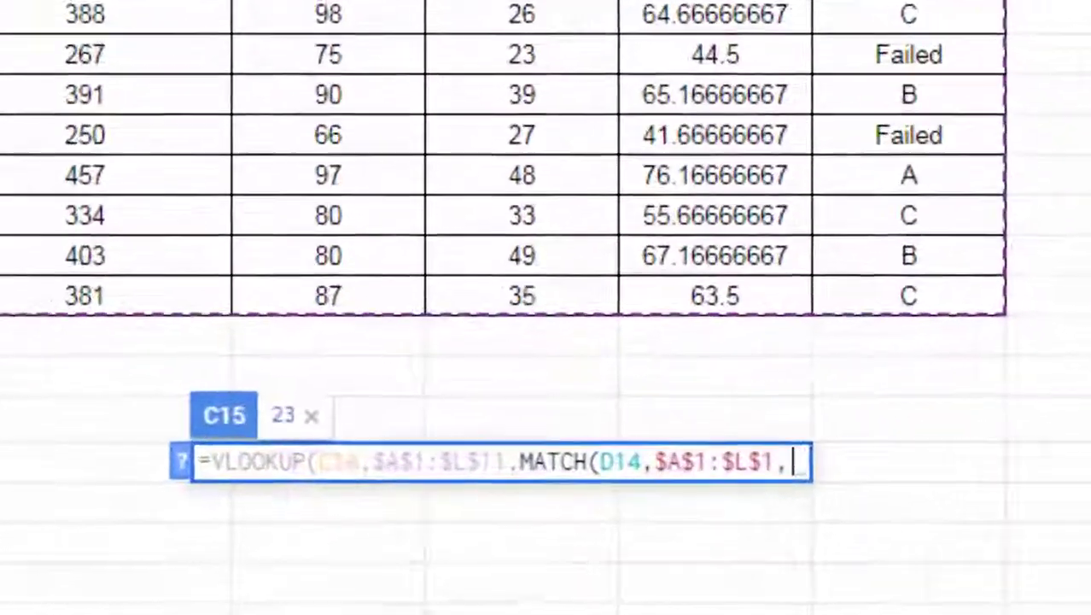
pyautogui.write('0),')
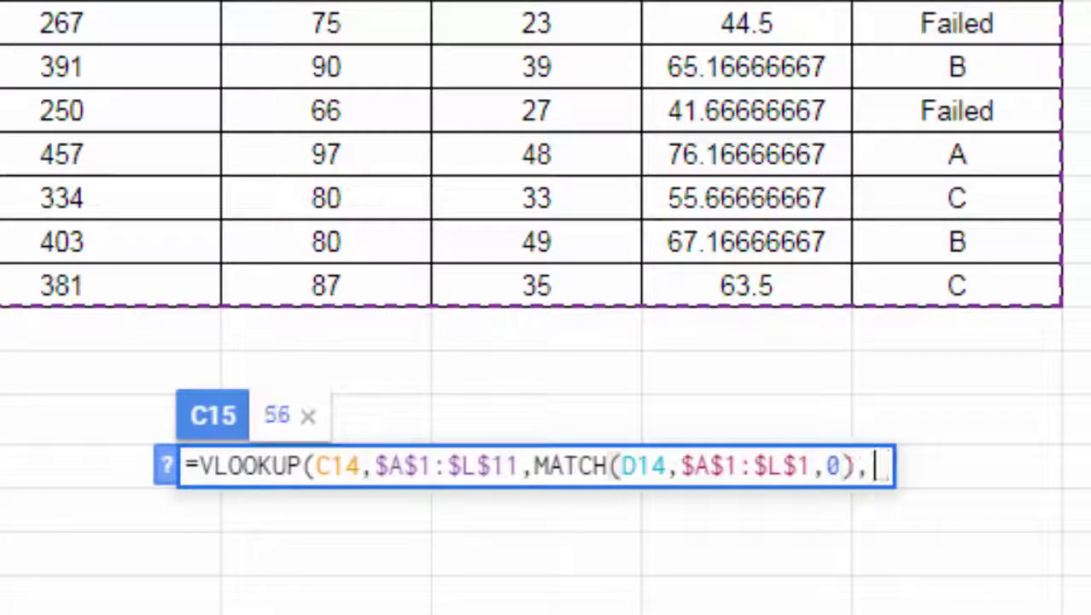
pyautogui.write('0)')
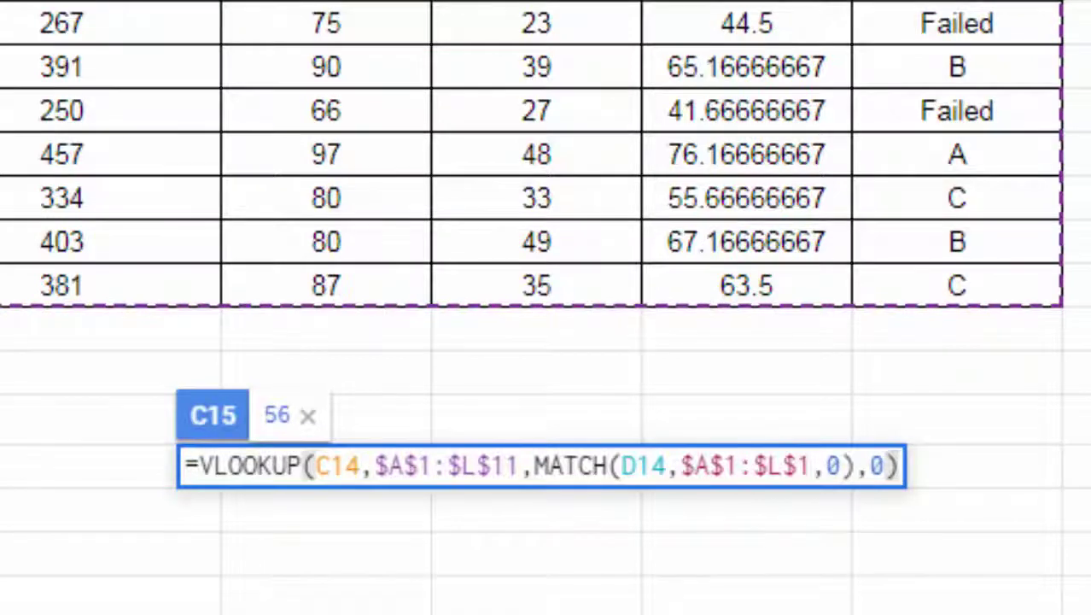
pyautogui.press('Return')
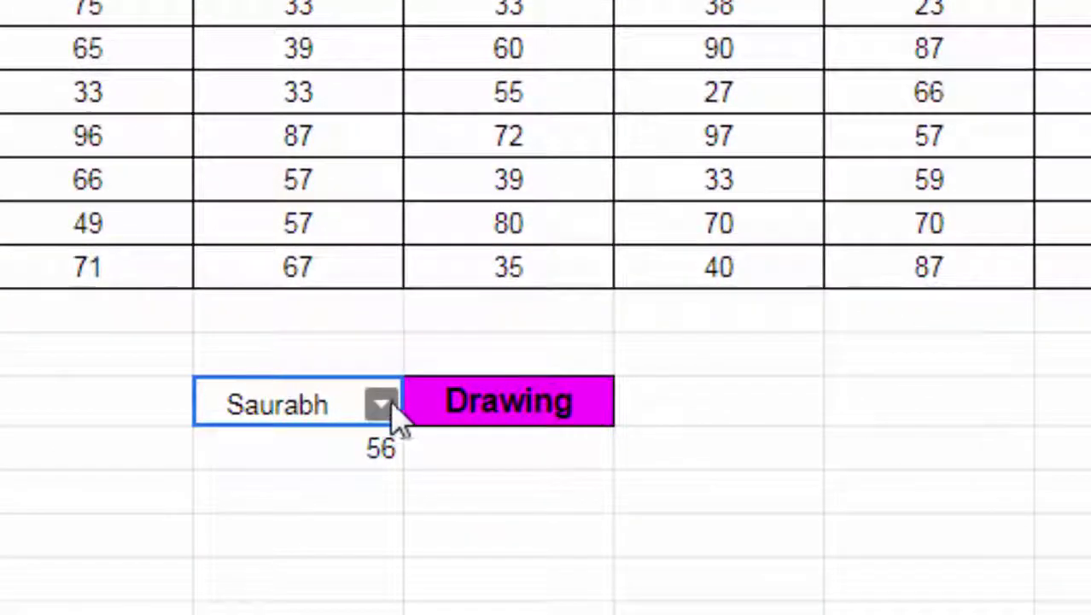
# Choose Ram from the C14 name dropdown so C15 shows his Drawing mark 97.
pyautogui.click(390, 402)
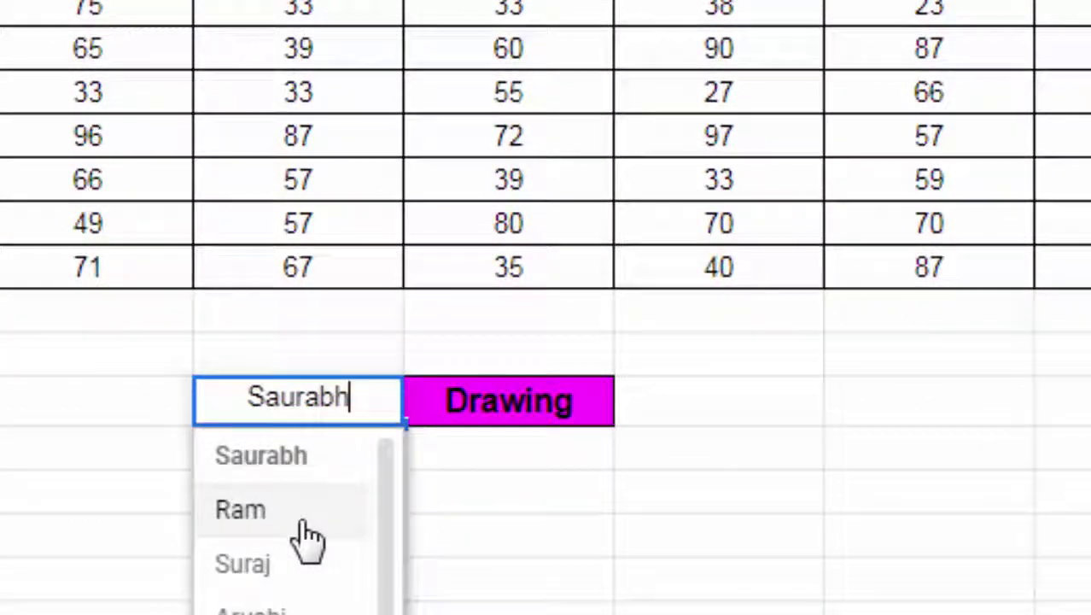
pyautogui.click(303, 521)
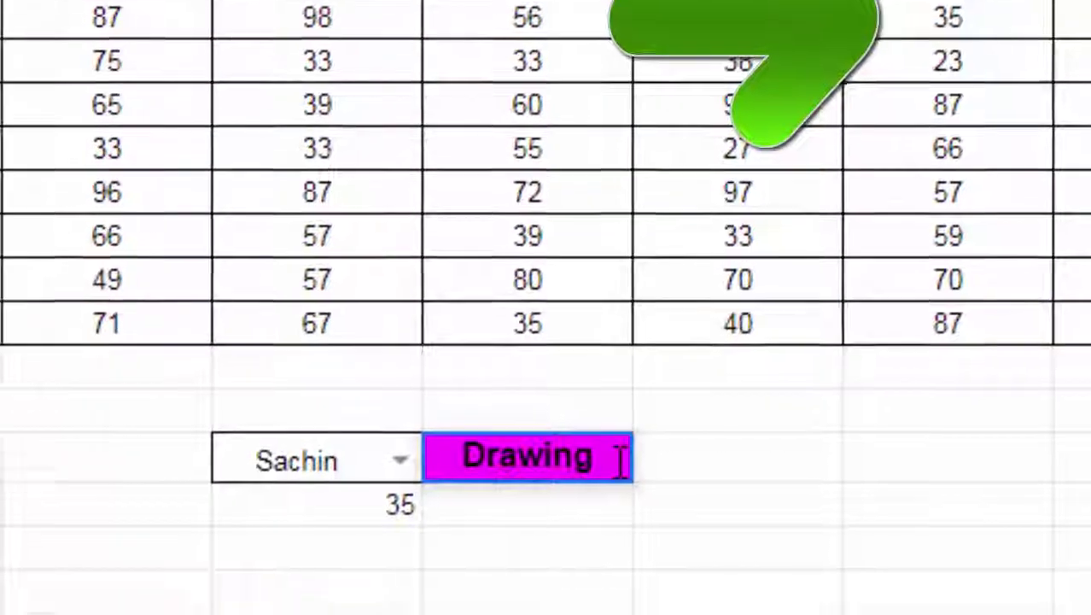
# Clear D14 and paste the Sst. header into it, so C15 returns Sachin's 26.
pyautogui.press('BackSpace')
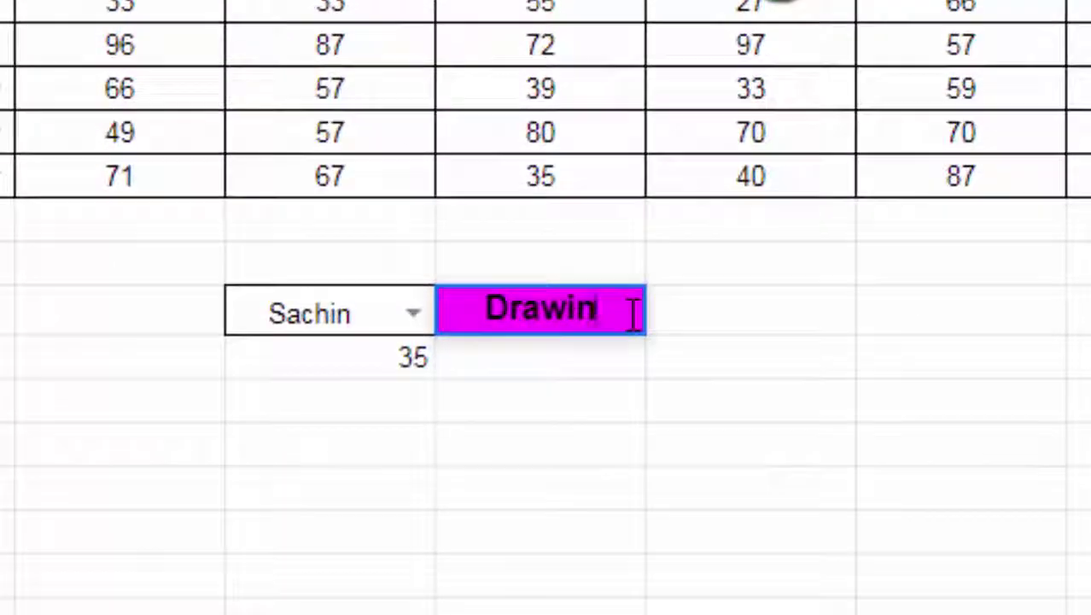
pyautogui.press('BackSpace')
pyautogui.press('BackSpace')
pyautogui.press('BackSpace')
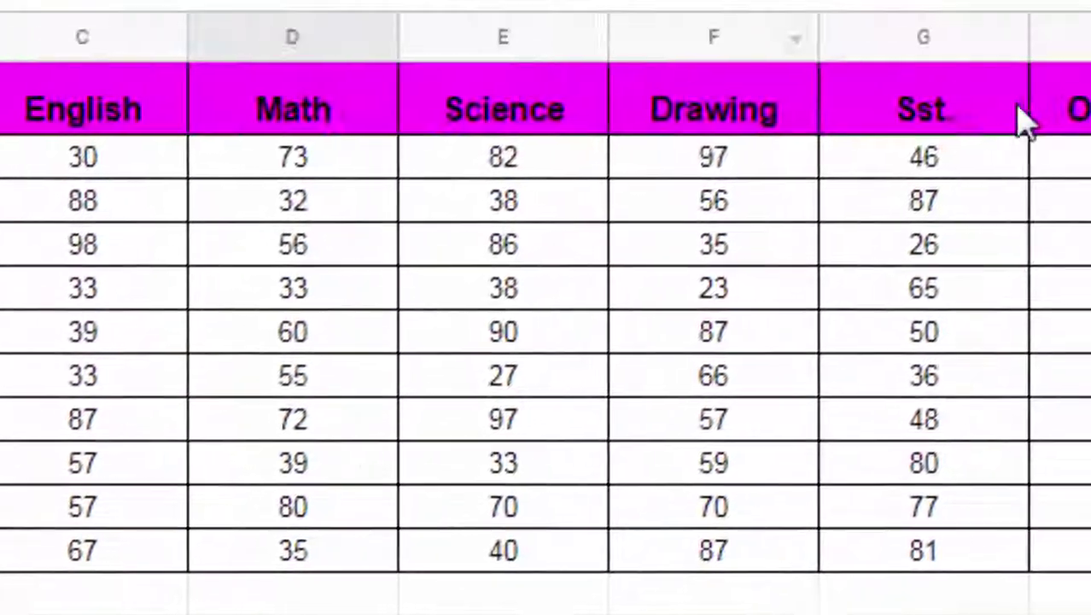
pyautogui.click(917, 111)
pyautogui.rightClick(918, 110)
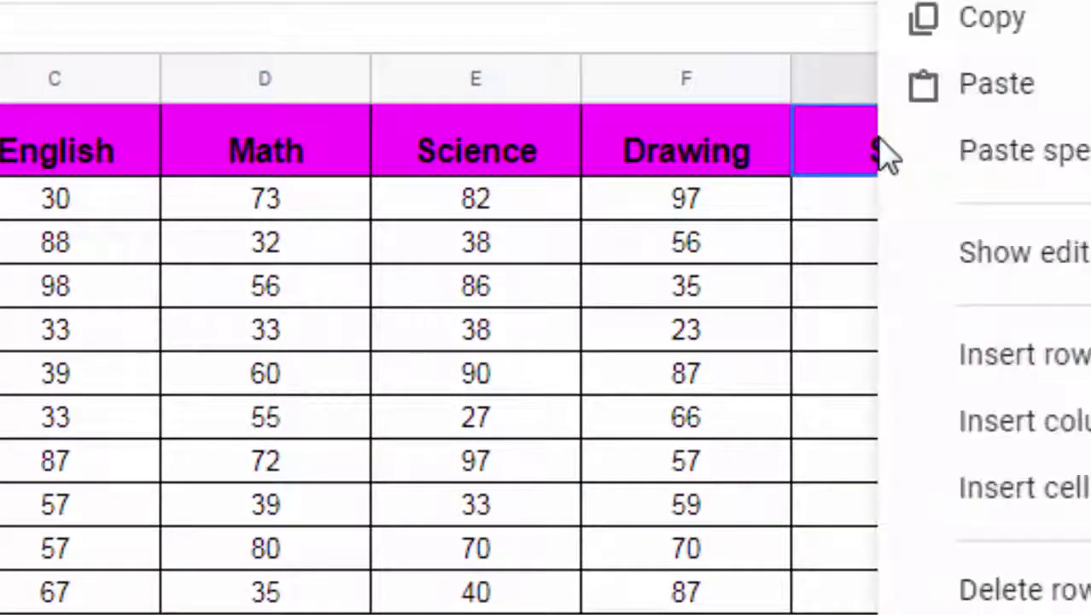
pyautogui.click(990, 18)
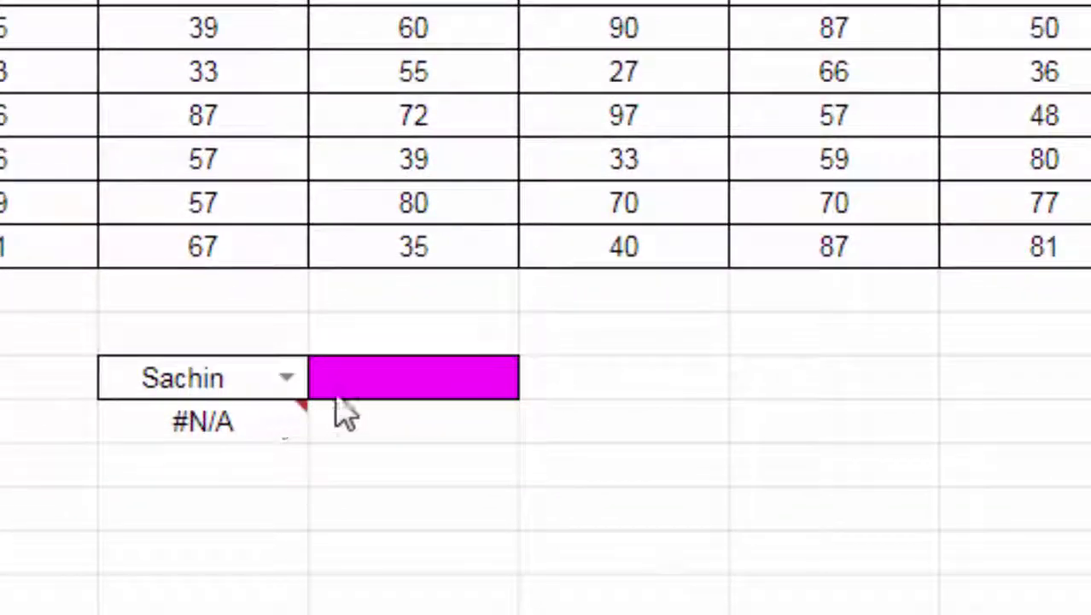
pyautogui.click(418, 382)
pyautogui.rightClick(418, 383)
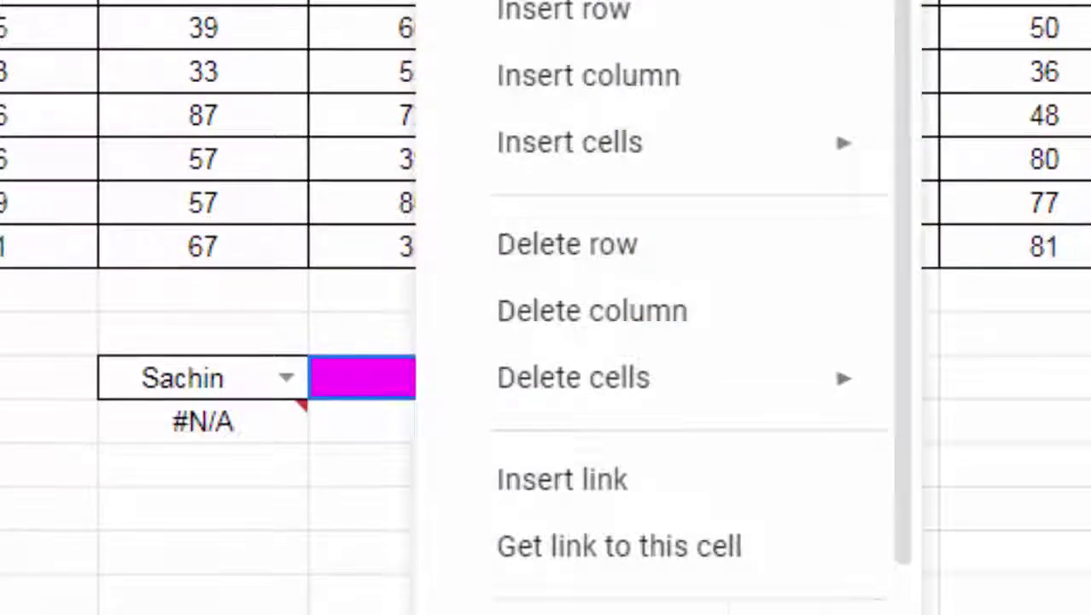
pyautogui.hotkey('ctrl', 'v')
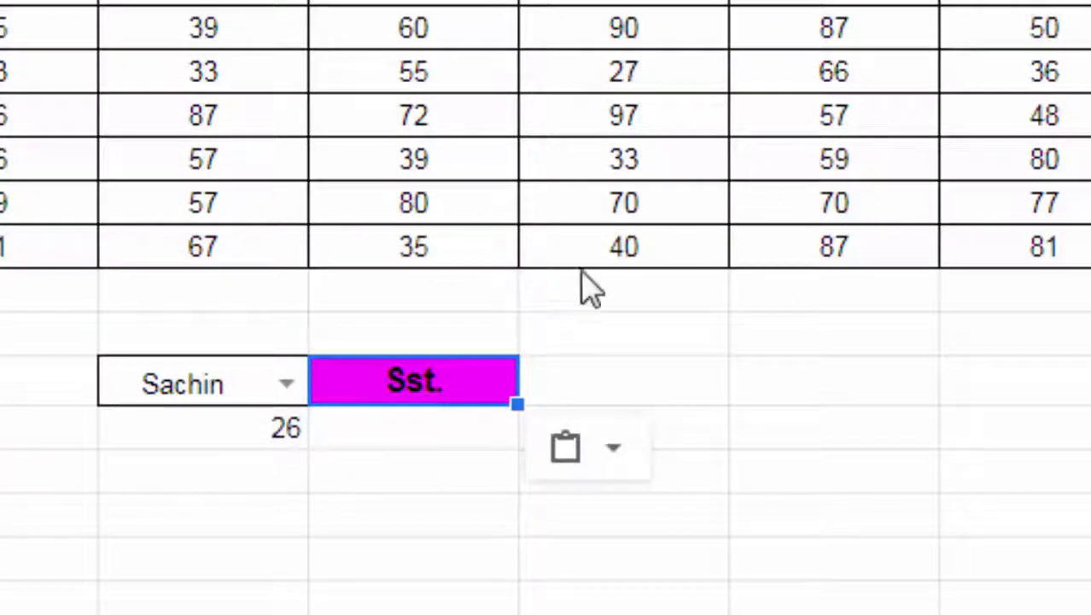